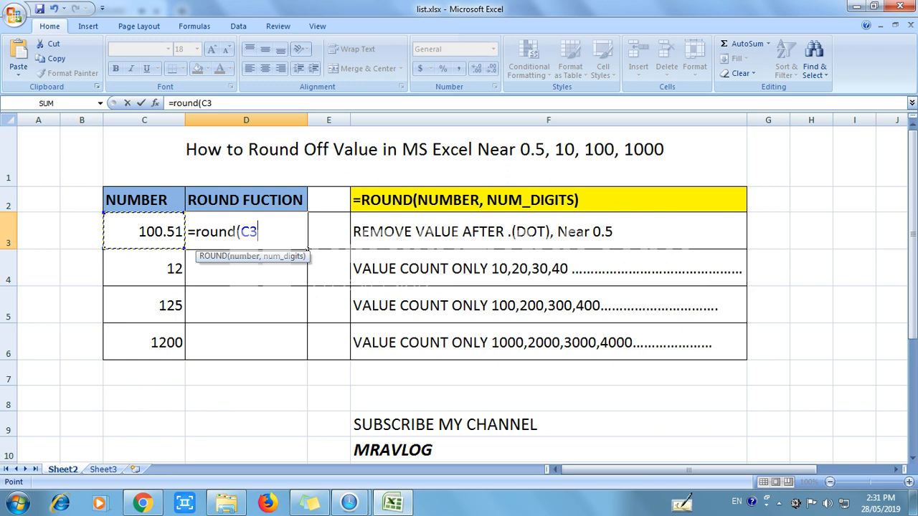
Complete the ROUND formula in D3 so it rounds C3 to 0 digits, and review the entered formula.
{"action": "type", "text": "0"}
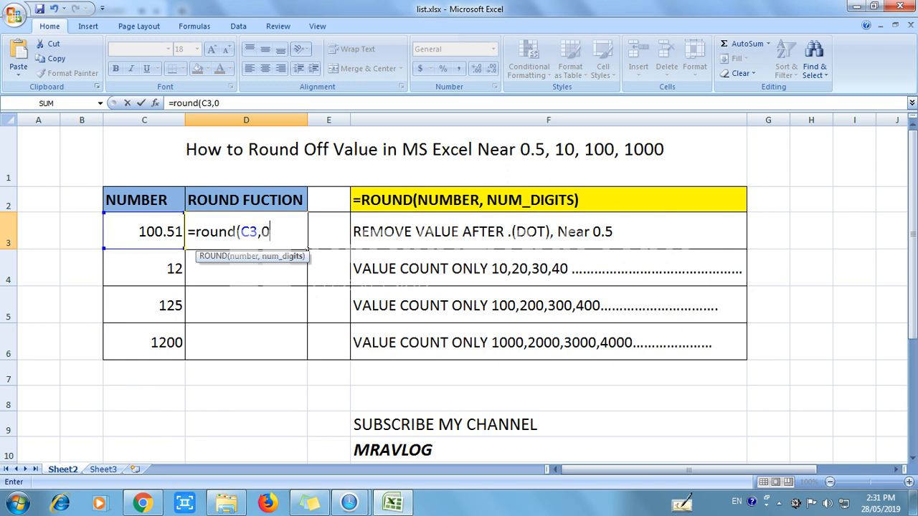
{"action": "type", "text": ")"}
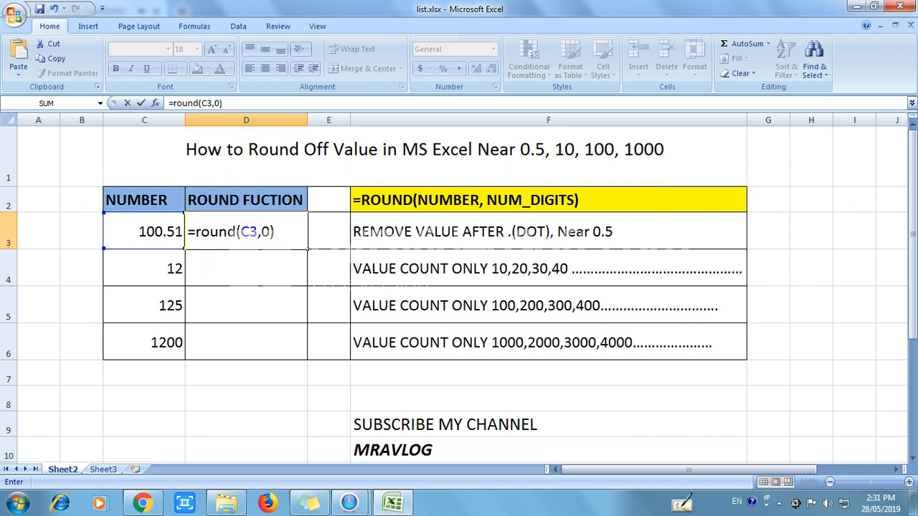
{"action": "key", "text": "Return"}
{"action": "key", "text": "Up"}
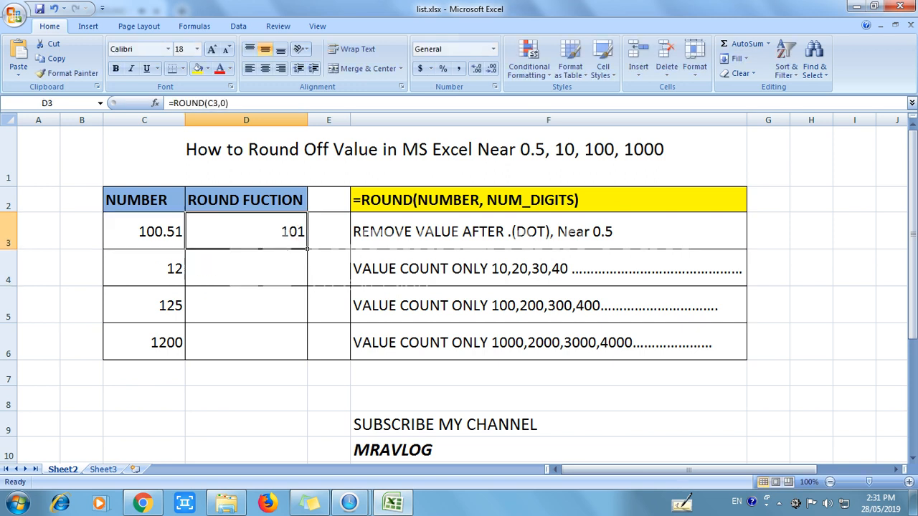
{"action": "key", "text": "Left"}
{"action": "key", "text": "Right"}
{"action": "left_click_drag", "start_coordinate": [233, 104], "coordinate": [168, 103]}
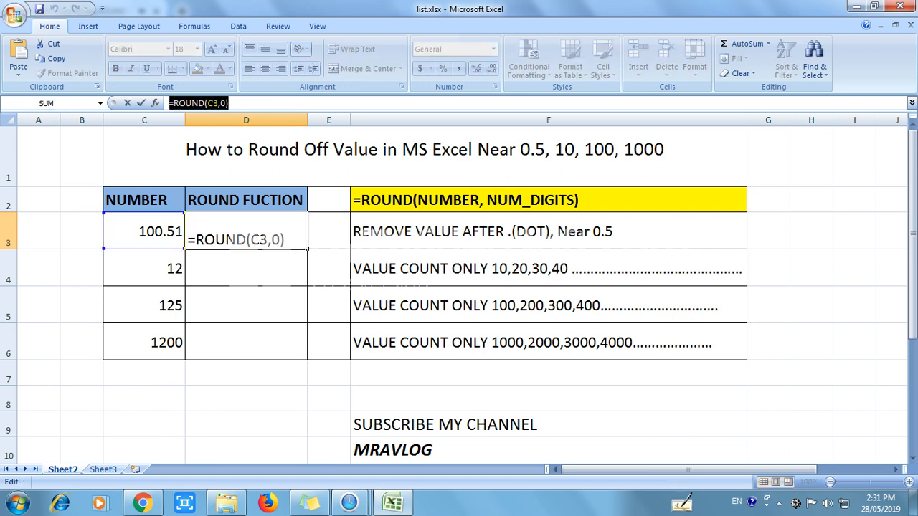
{"action": "key", "text": "Return"}
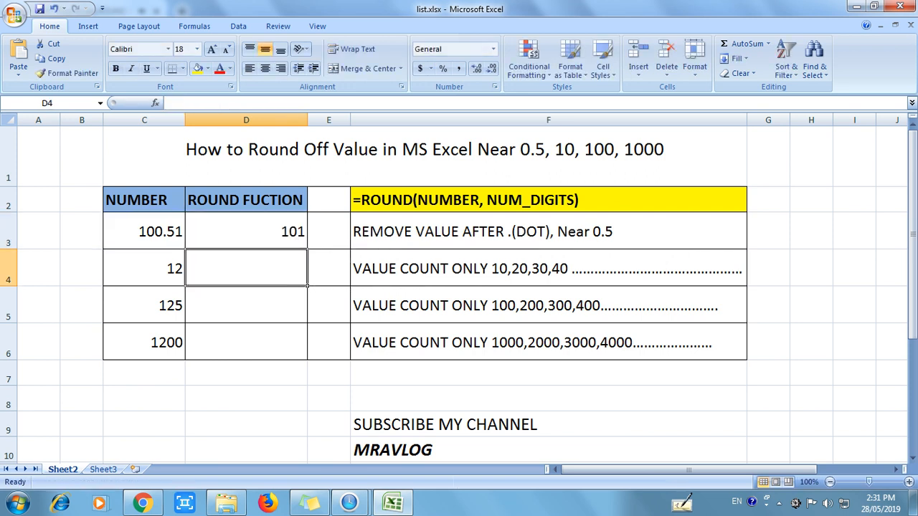
Test the rounding formula by entering 101.4 and 105.51 one after the other as the number in C3.
{"action": "key", "text": "Up"}
{"action": "key", "text": "Left"}
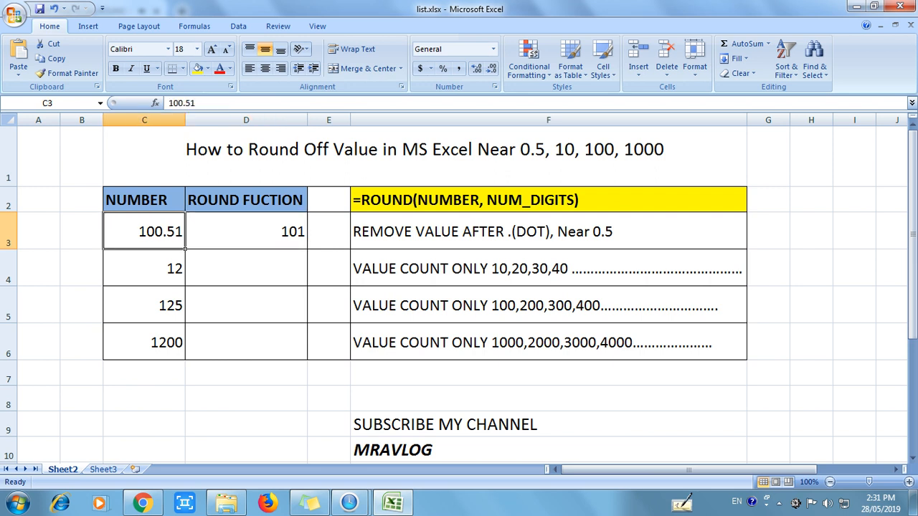
{"action": "type", "text": "101.4"}
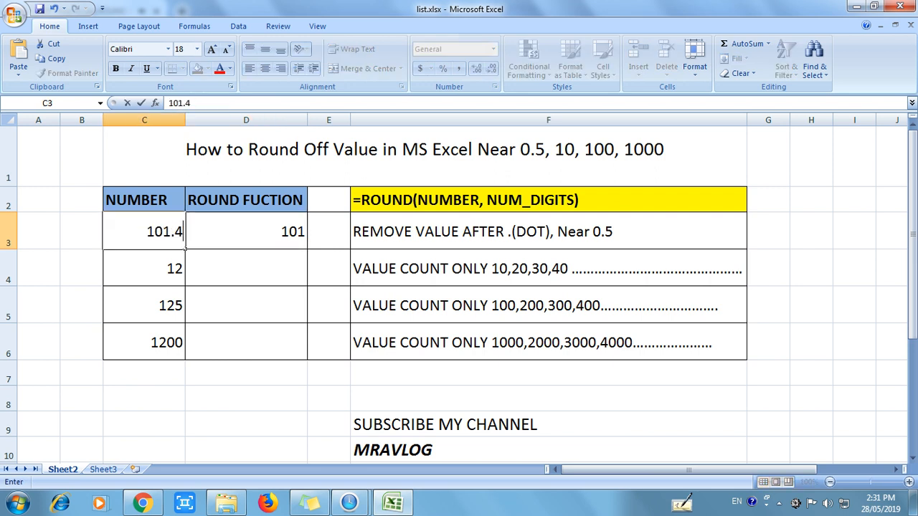
{"action": "key", "text": "Return"}
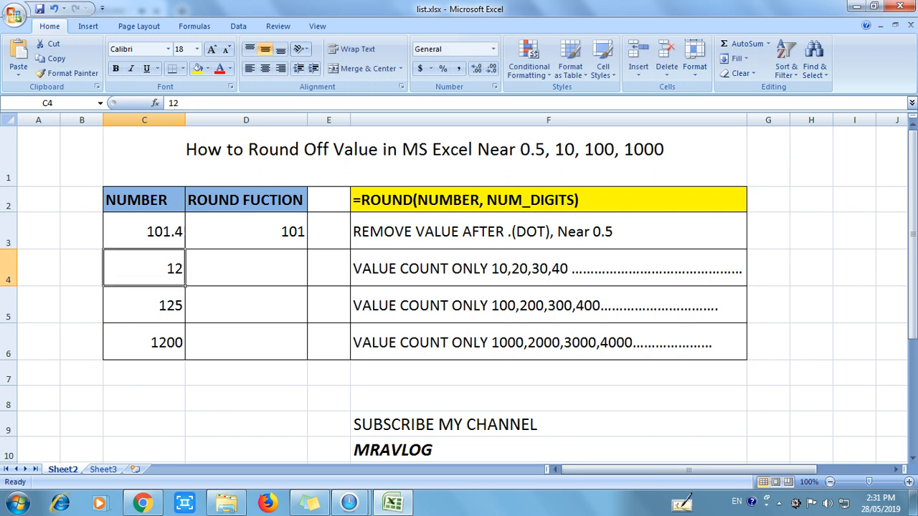
{"action": "key", "text": "Up"}
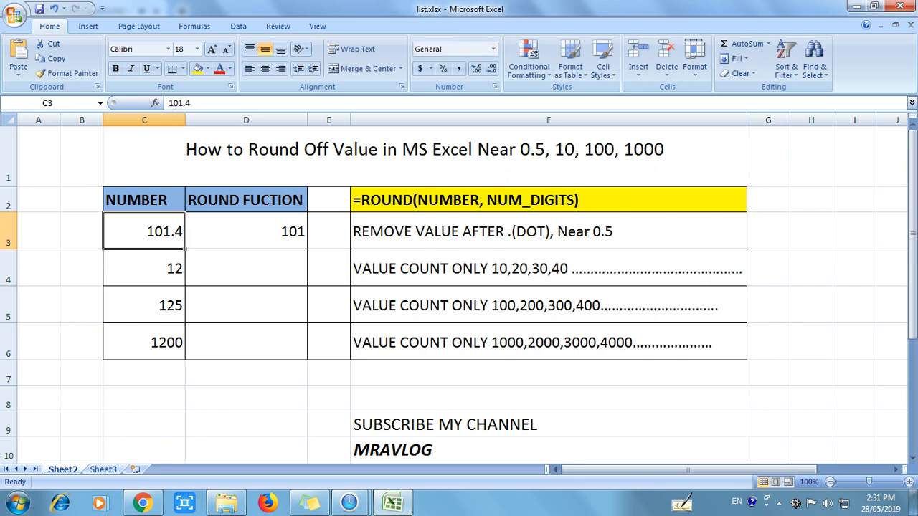
{"action": "type", "text": "105.51"}
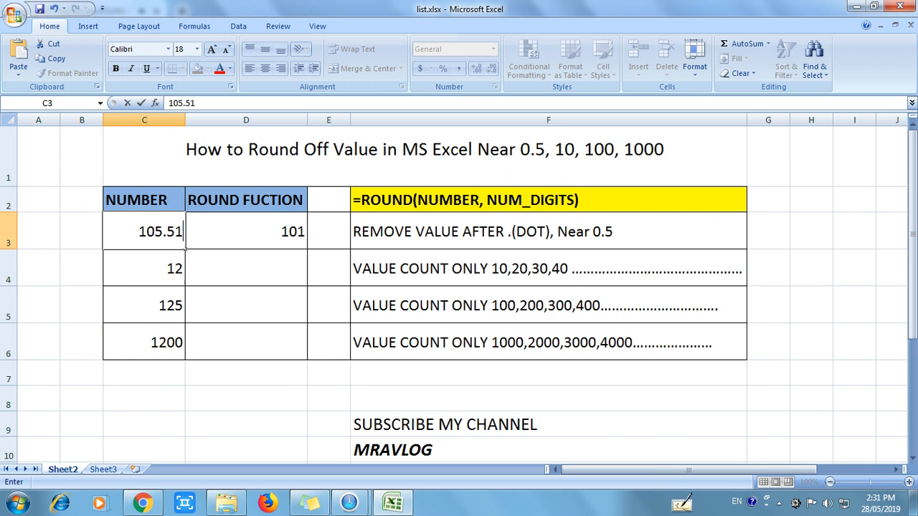
{"action": "key", "text": "Return"}
{"action": "key", "text": "Up"}
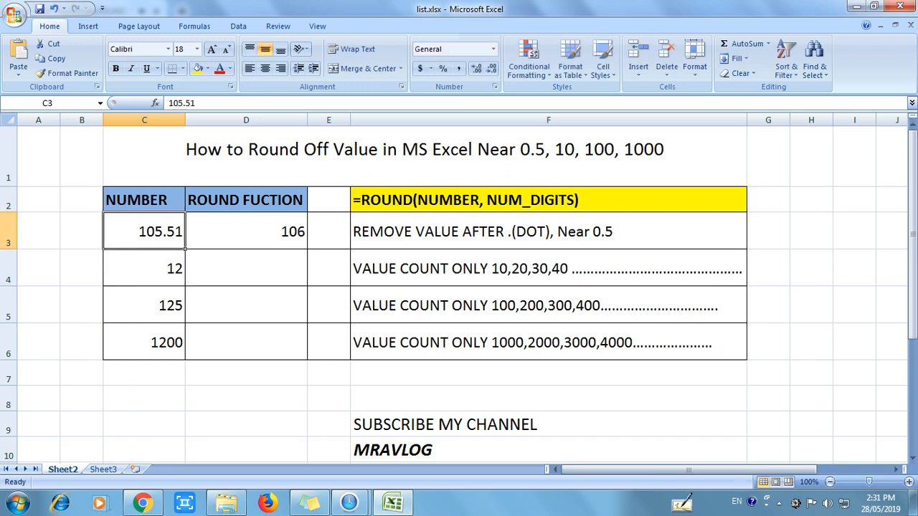
Change the decimals of the number in C3 so it reads 105.45, and check the formula in D3.
{"action": "key", "text": "F2"}
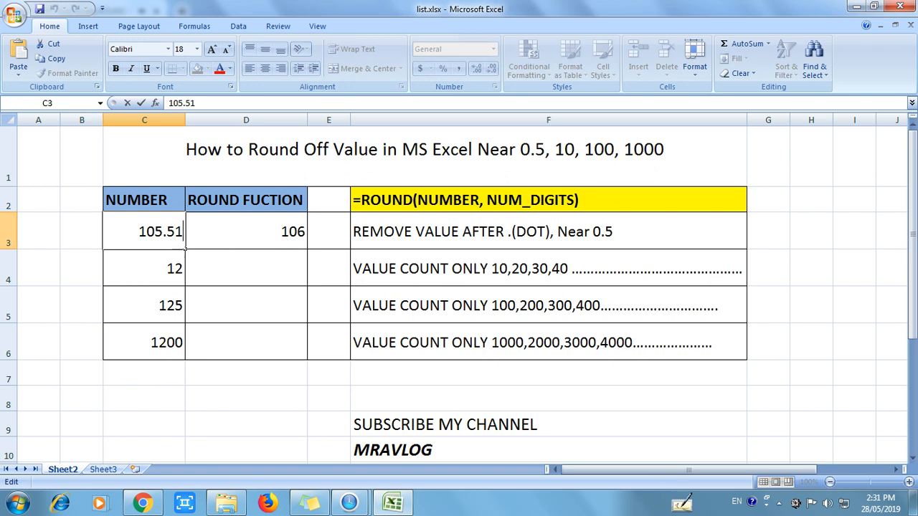
{"action": "key", "text": "BackSpace"}
{"action": "key", "text": "BackSpace"}
{"action": "type", "text": "45"}
{"action": "key", "text": "Return"}
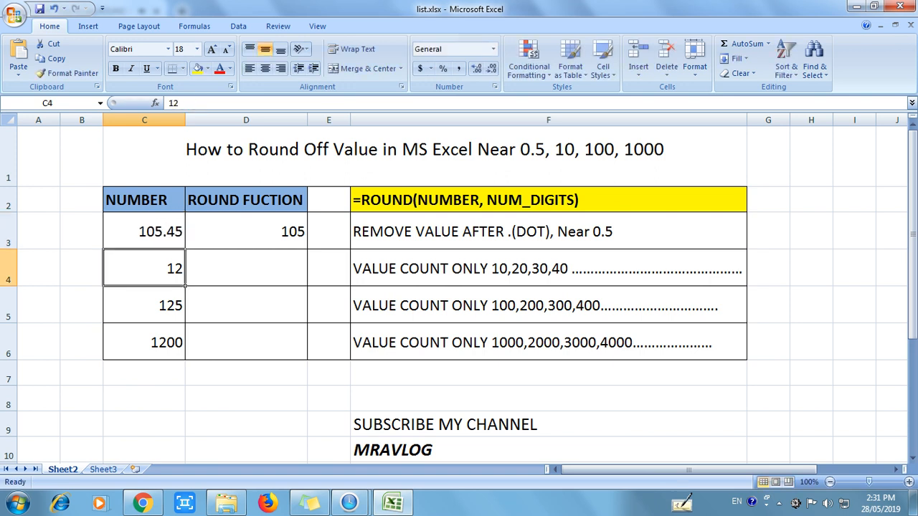
{"action": "left_click", "coordinate": [246, 232]}
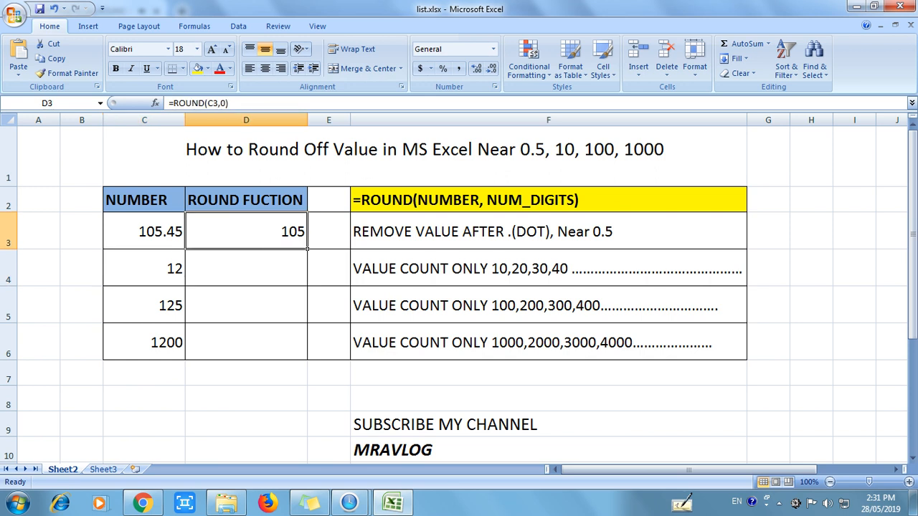
Number the first two data rows by entering 1 in B3 and 2 in B4.
{"action": "left_click", "coordinate": [246, 269]}
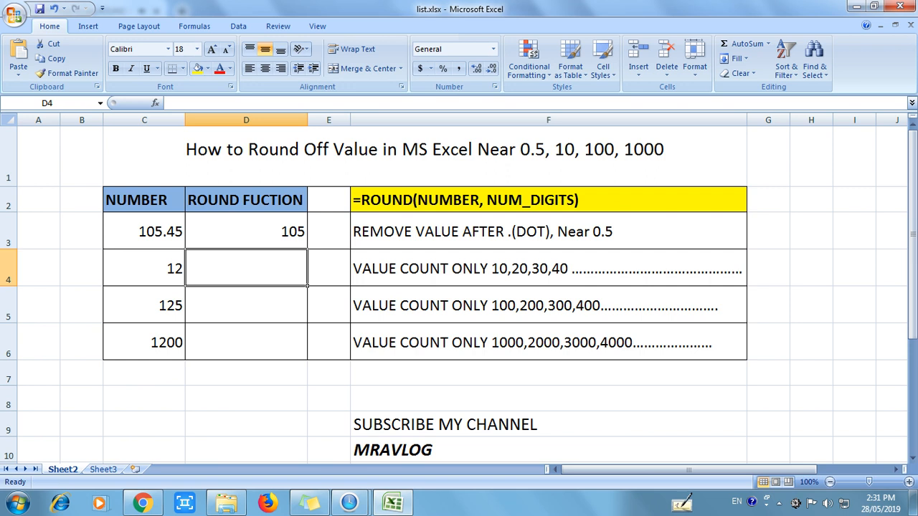
{"action": "left_click", "coordinate": [82, 232]}
{"action": "type", "text": "1"}
{"action": "key", "text": "Return"}
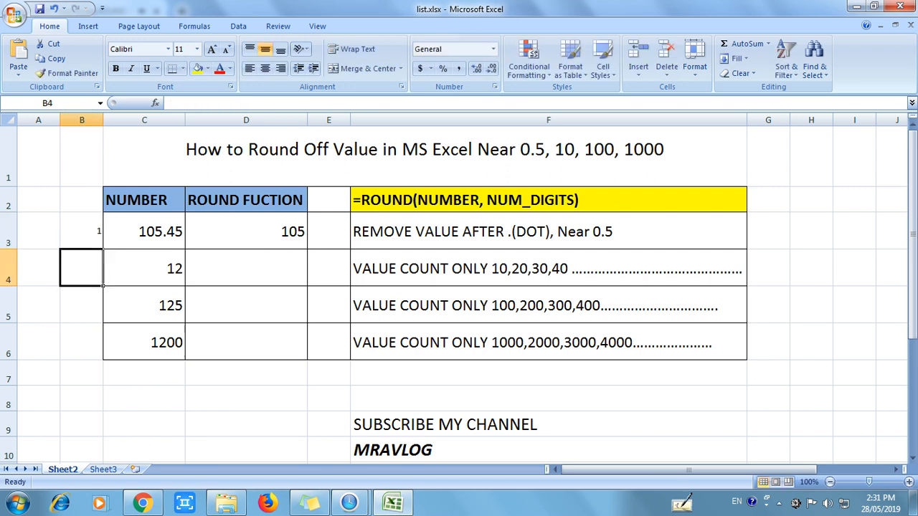
{"action": "type", "text": "2"}
{"action": "key", "text": "Tab"}
{"action": "type", "text": "`"}
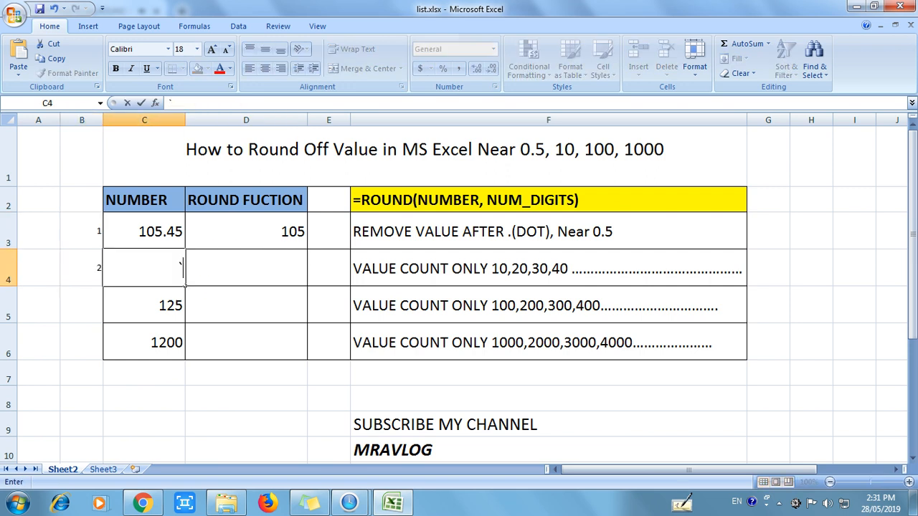
{"action": "left_click", "coordinate": [329, 342]}
{"action": "key", "text": "ctrl+z"}
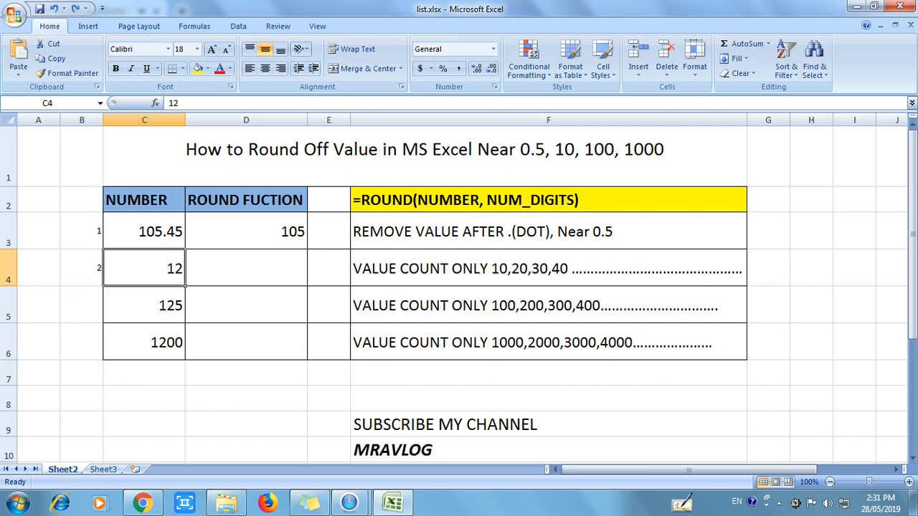
Enter =ROUND(C4,-1) in D4 to round to the nearest ten, and review it against the description in F4.
{"action": "left_click", "coordinate": [246, 268]}
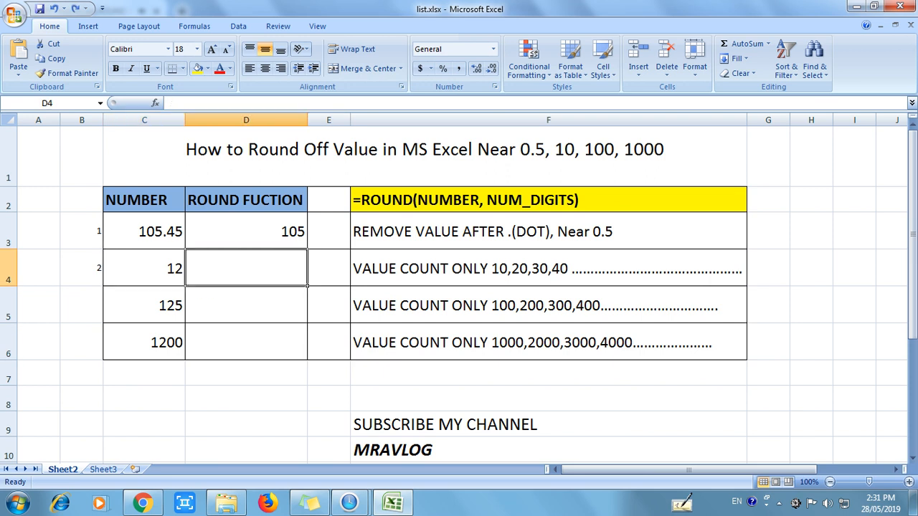
{"action": "type", "text": "="}
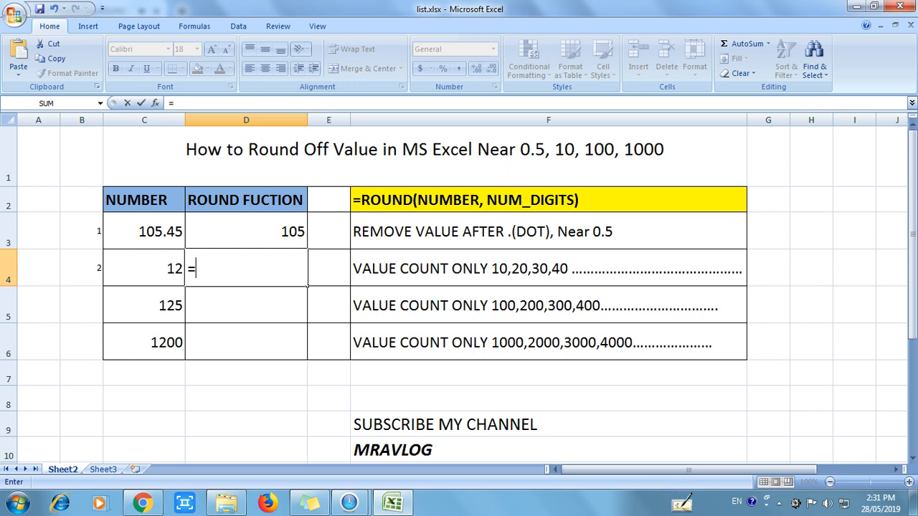
{"action": "type", "text": "roun"}
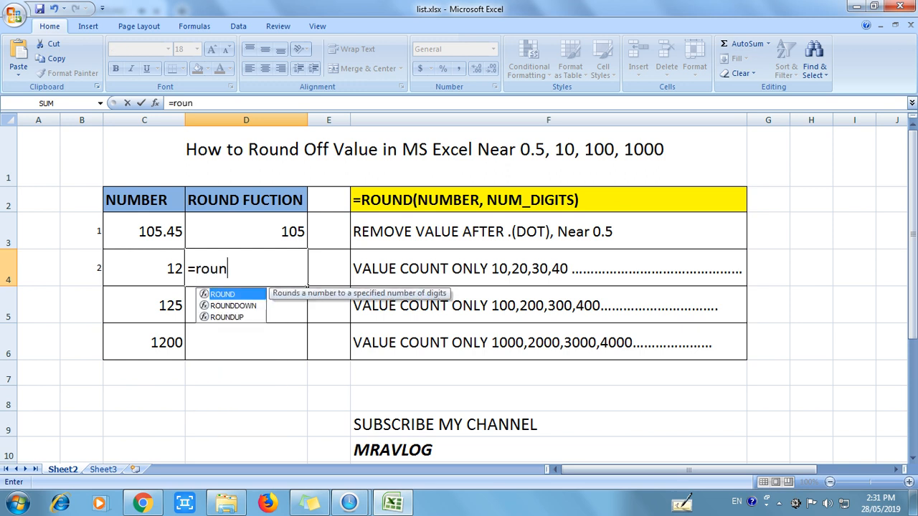
{"action": "type", "text": "d("}
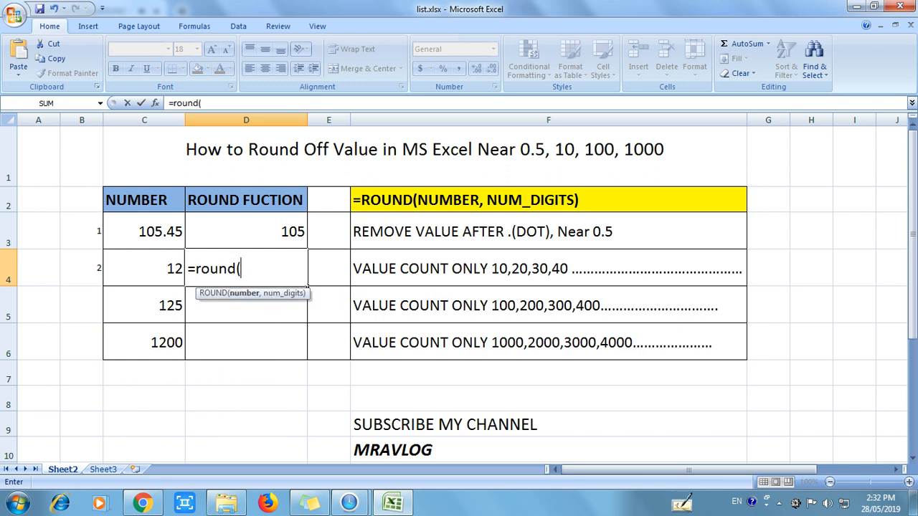
{"action": "key", "text": "Left"}
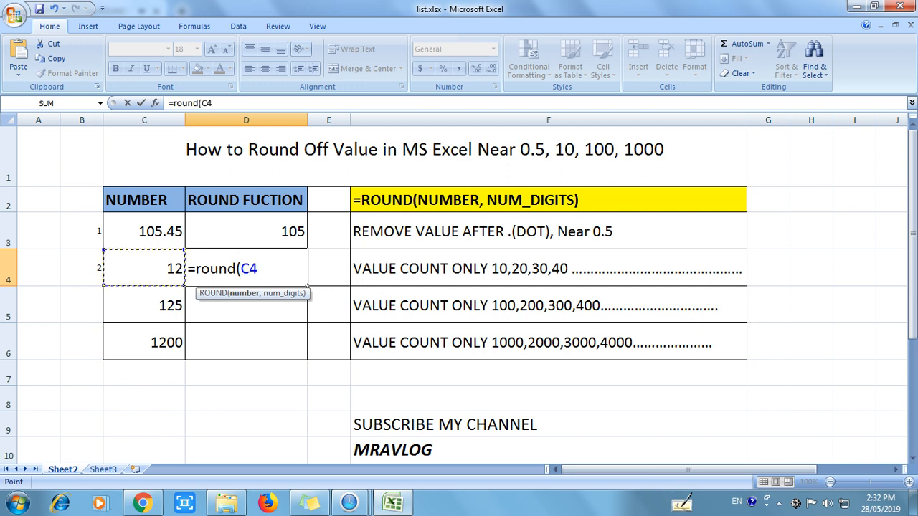
{"action": "type", "text": ","}
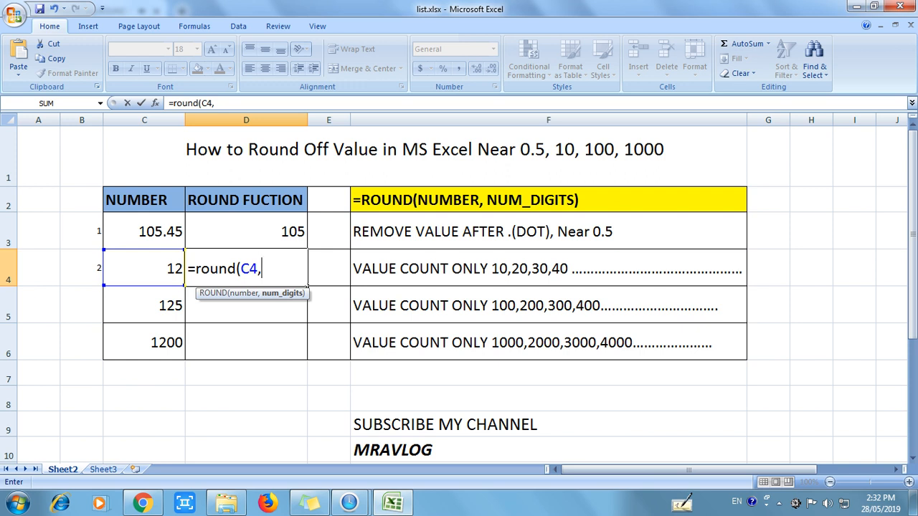
{"action": "type", "text": "-1"}
{"action": "left_click_drag", "start_coordinate": [275, 269], "coordinate": [201, 269]}
{"action": "left_click", "coordinate": [276, 269]}
{"action": "type", "text": ")"}
{"action": "key", "text": "Return"}
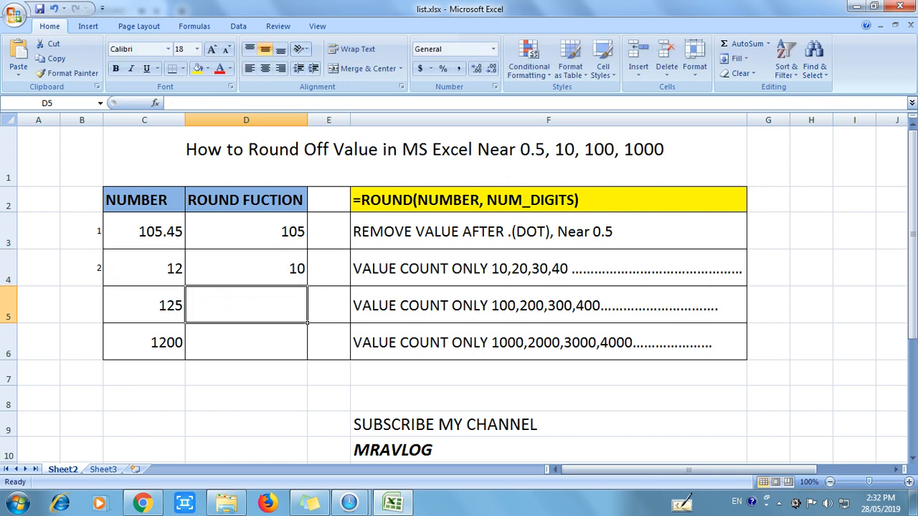
{"action": "left_click", "coordinate": [144, 269]}
{"action": "left_click", "coordinate": [246, 268]}
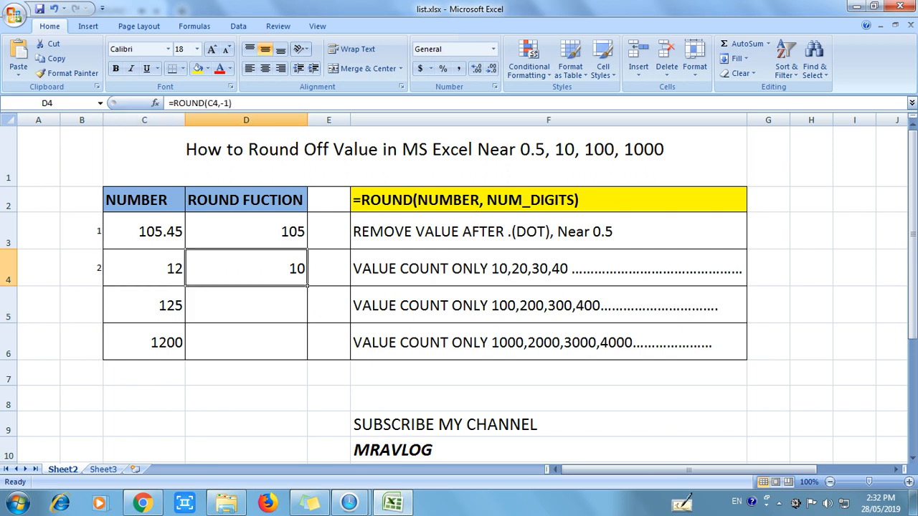
{"action": "double_click", "coordinate": [409, 269]}
{"action": "left_click_drag", "start_coordinate": [353, 268], "coordinate": [570, 268]}
{"action": "left_click", "coordinate": [570, 268]}
Test the nearest-ten rounding by entering 15 and 24 one after the other as the number in C4.
{"action": "left_click", "coordinate": [144, 269]}
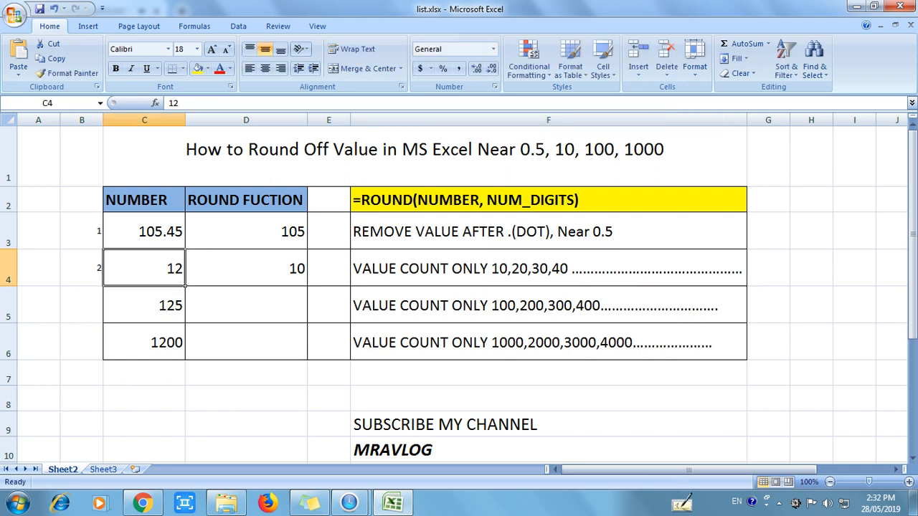
{"action": "type", "text": "15"}
{"action": "key", "text": "Return"}
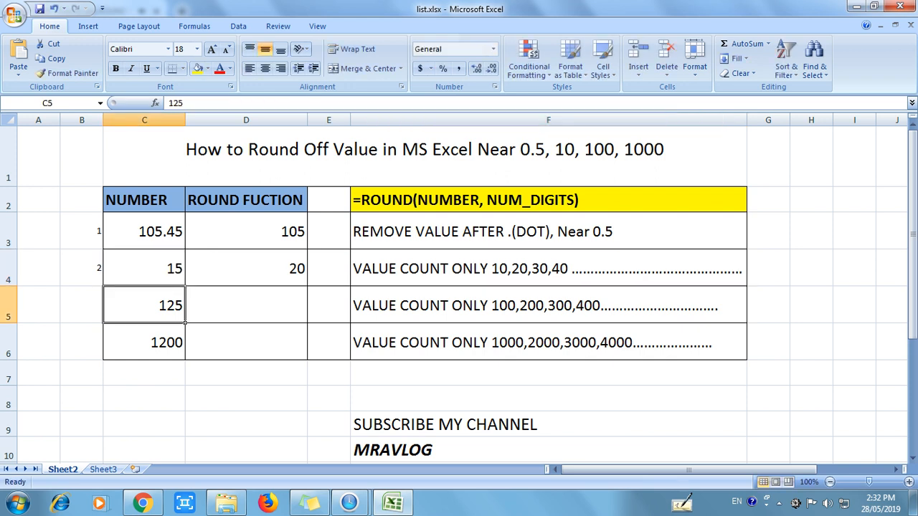
{"action": "left_click", "coordinate": [144, 269]}
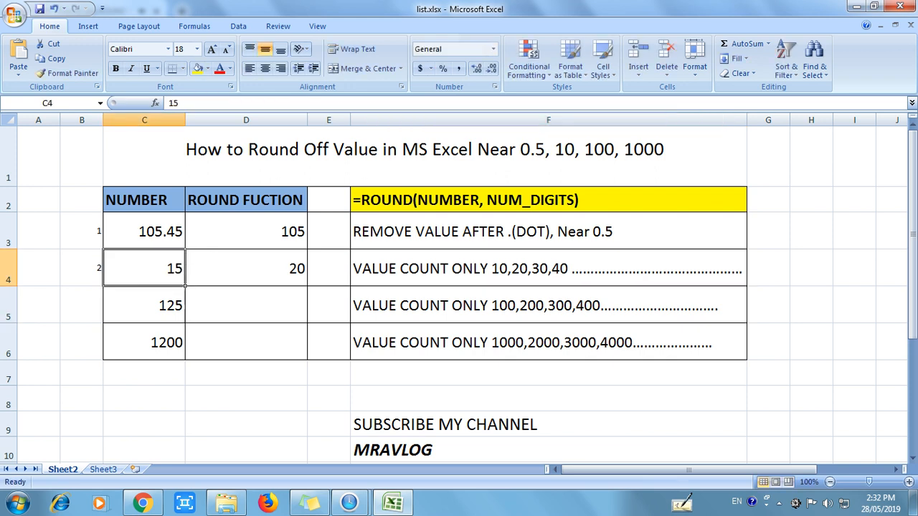
{"action": "type", "text": "24"}
{"action": "key", "text": "Return"}
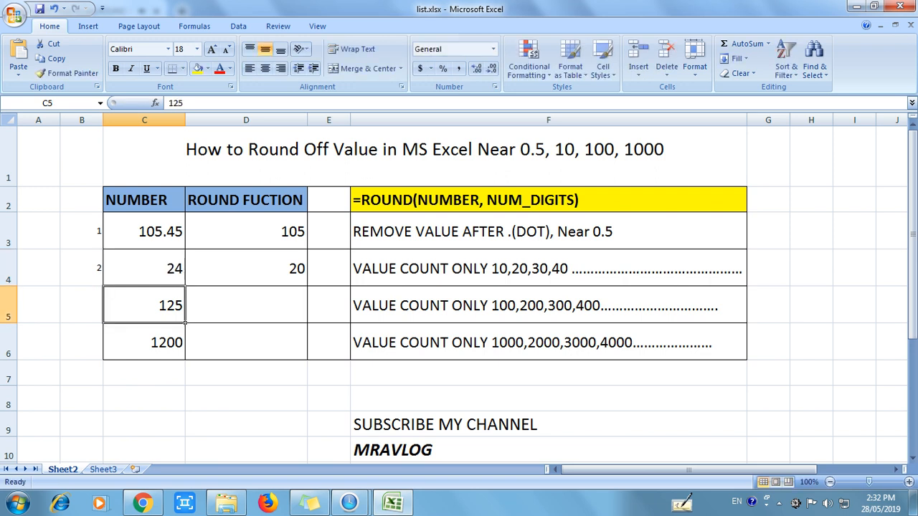
Set the number in C4 to 28 and check the formula in D4.
{"action": "left_click", "coordinate": [144, 269]}
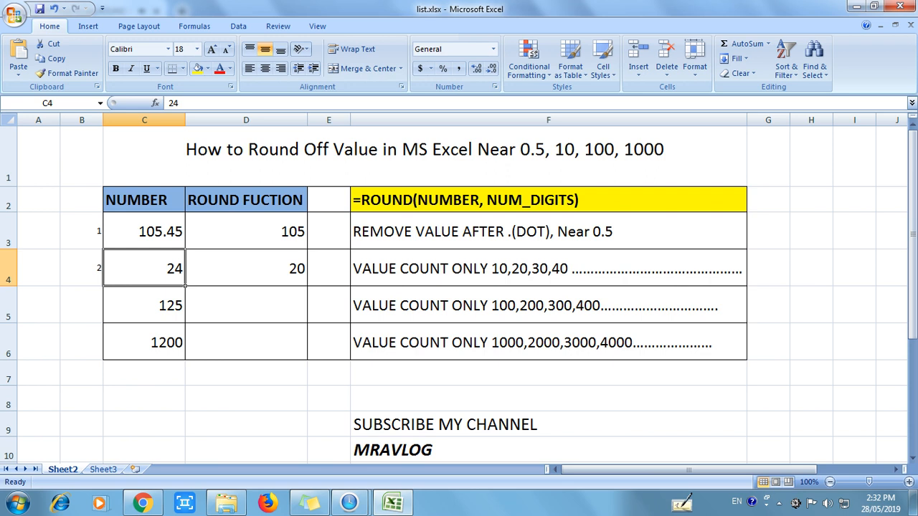
{"action": "type", "text": "28"}
{"action": "key", "text": "Return"}
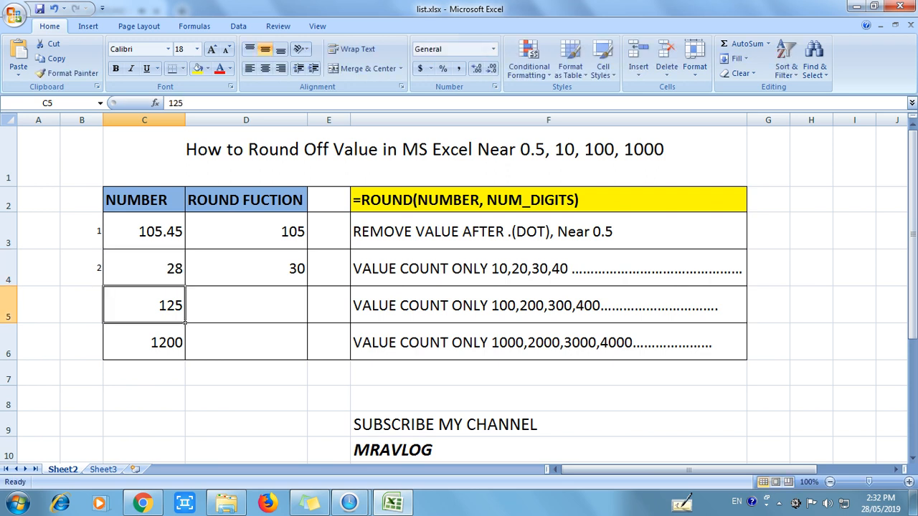
{"action": "left_click", "coordinate": [246, 268]}
{"action": "left_click", "coordinate": [145, 269]}
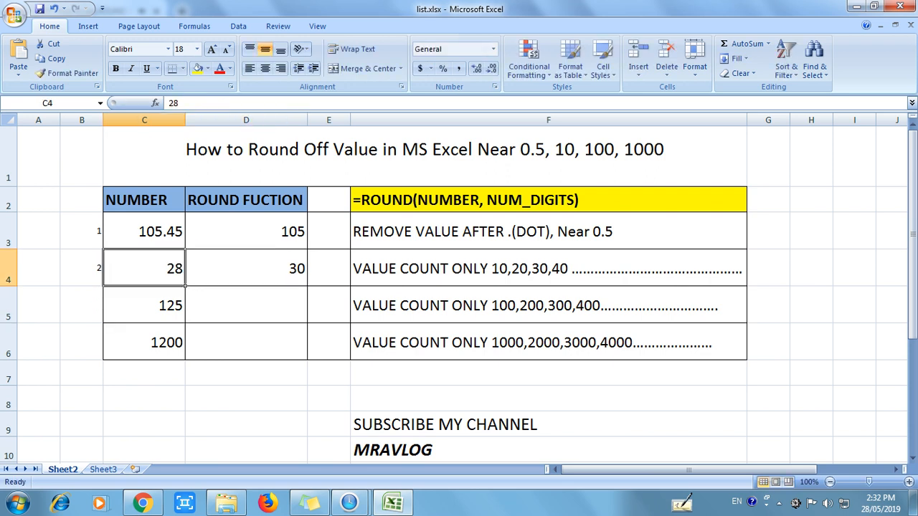
{"action": "left_click", "coordinate": [246, 269]}
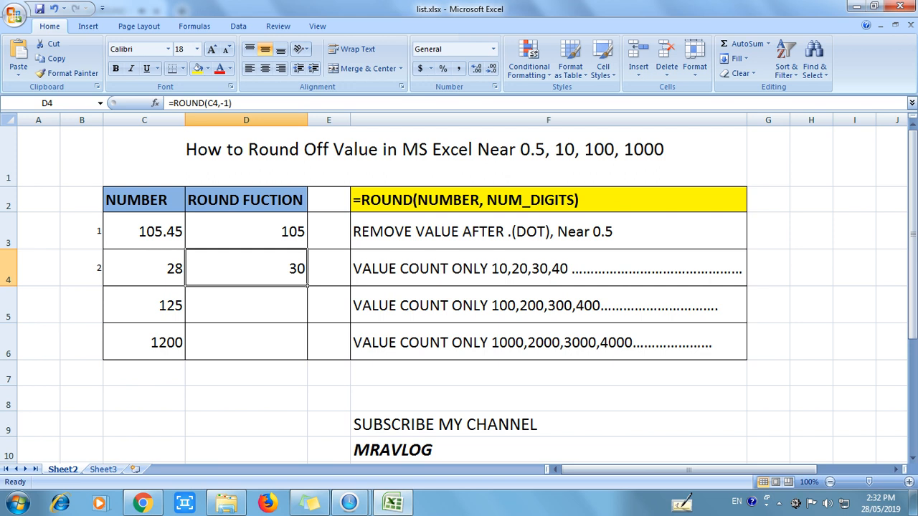
{"action": "left_click", "coordinate": [144, 269]}
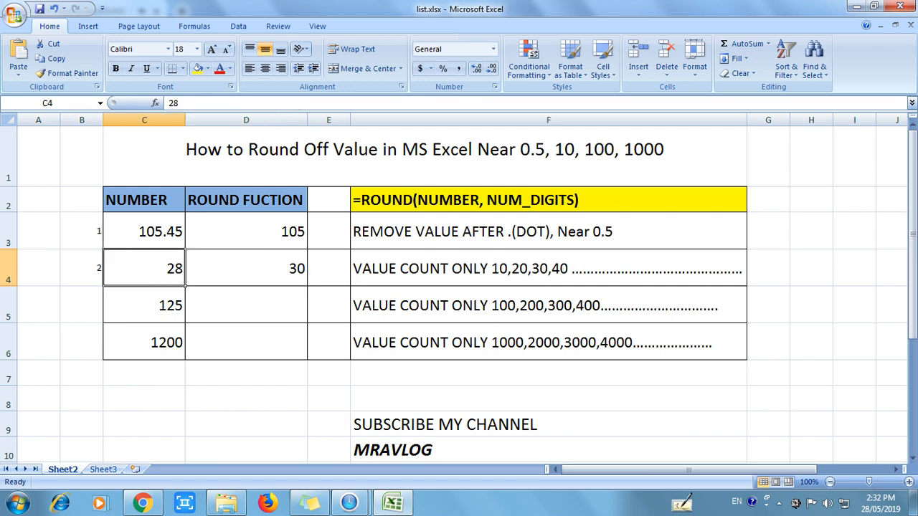
Test the nearest-ten rounding by entering 49, 45 and 44 one after another as the number in C4.
{"action": "type", "text": "49"}
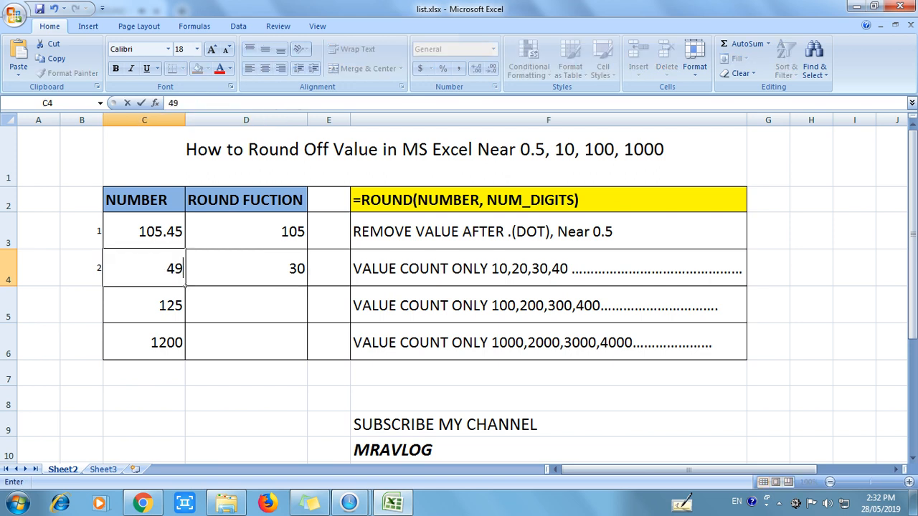
{"action": "key", "text": "Return"}
{"action": "key", "text": "Up"}
{"action": "type", "text": "45"}
{"action": "key", "text": "Return"}
{"action": "key", "text": "Up"}
{"action": "type", "text": "44"}
{"action": "key", "text": "Return"}
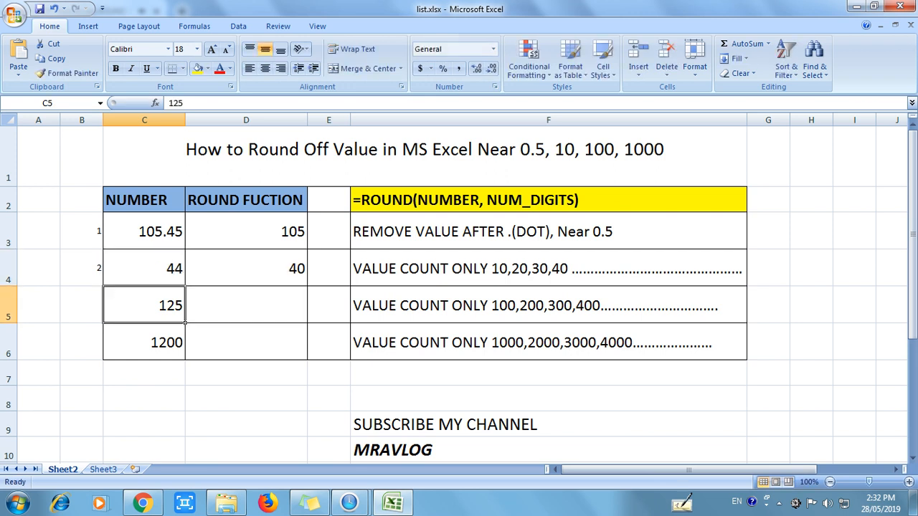
Review the nearest-hundred description in F5 and number the third data row by entering 3 in B5.
{"action": "key", "text": "Right"}
{"action": "key", "text": "Right"}
{"action": "key", "text": "Right"}
{"action": "key", "text": "Right"}
{"action": "key", "text": "Left"}
{"action": "key", "text": "Left"}
{"action": "key", "text": "Left"}
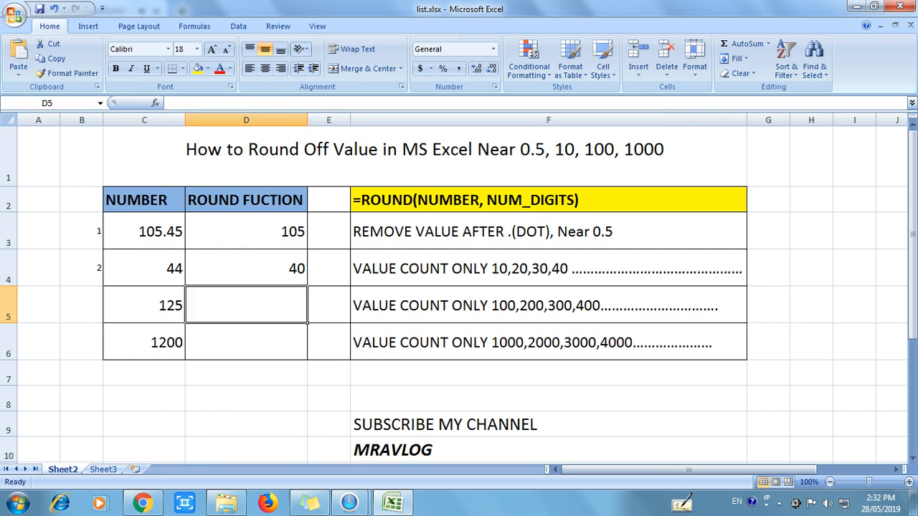
{"action": "key", "text": "Left"}
{"action": "key", "text": "Left"}
{"action": "type", "text": "3"}
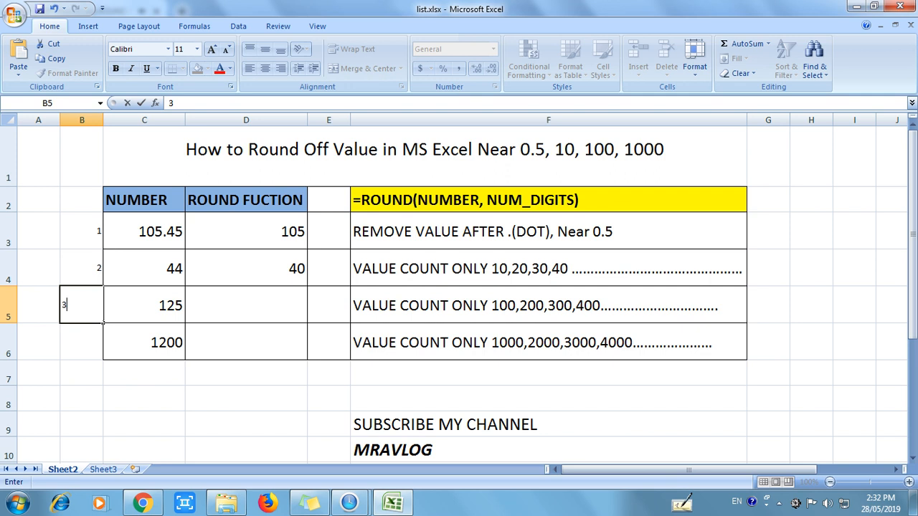
{"action": "key", "text": "Right"}
Enter =ROUND(C5,-2) in D5 to round the third row's number to the nearest hundred.
{"action": "key", "text": "Right"}
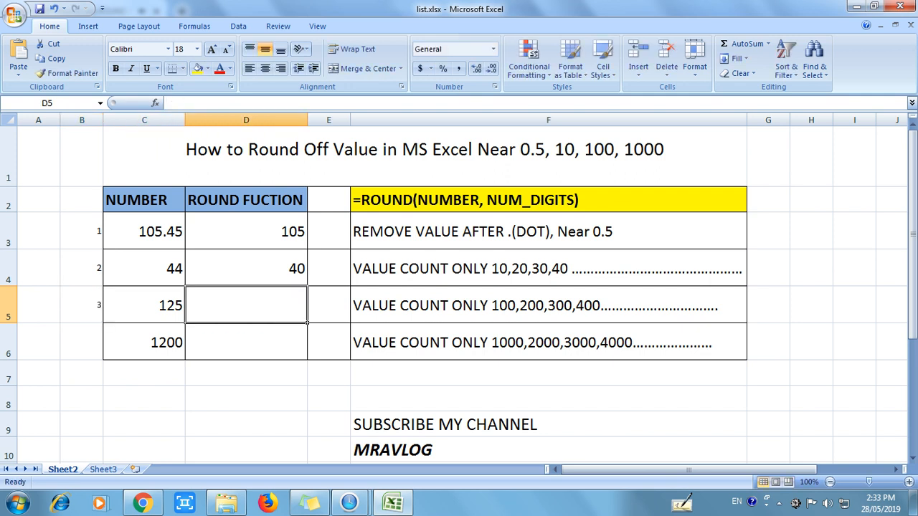
{"action": "type", "text": "=ro"}
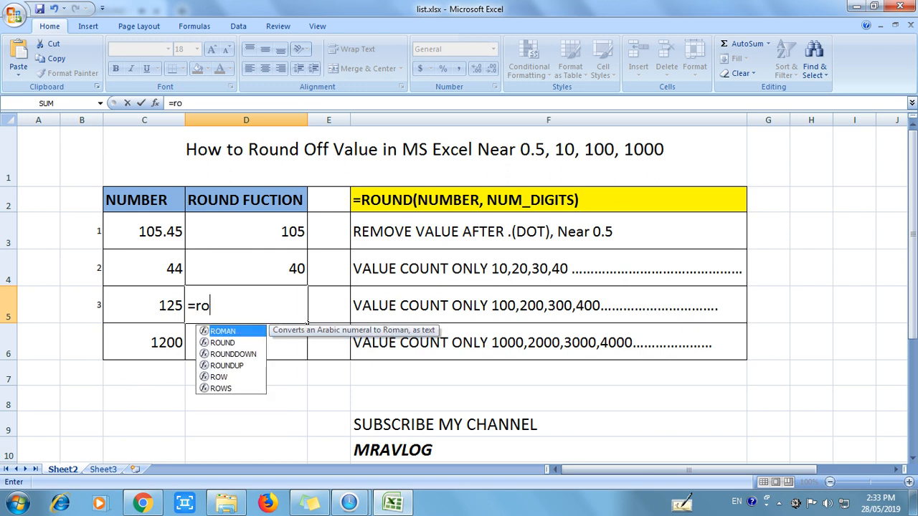
{"action": "type", "text": "und"}
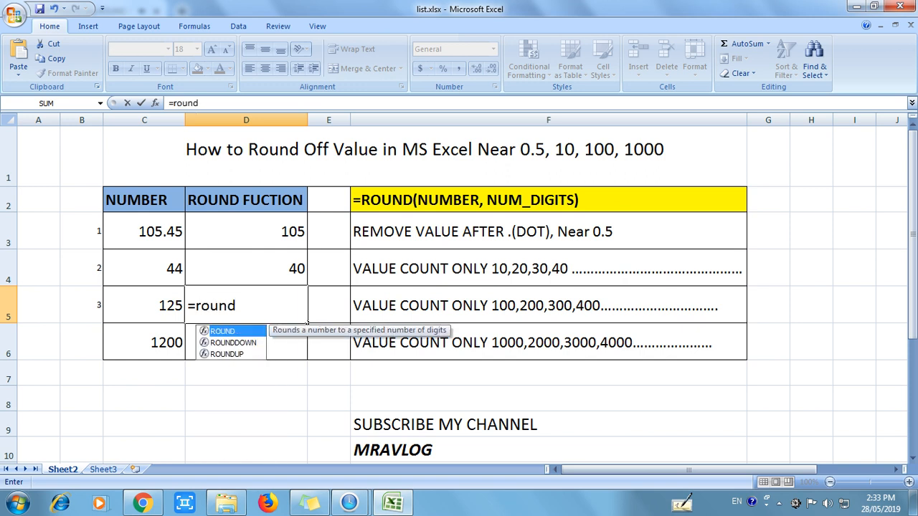
{"action": "type", "text": "("}
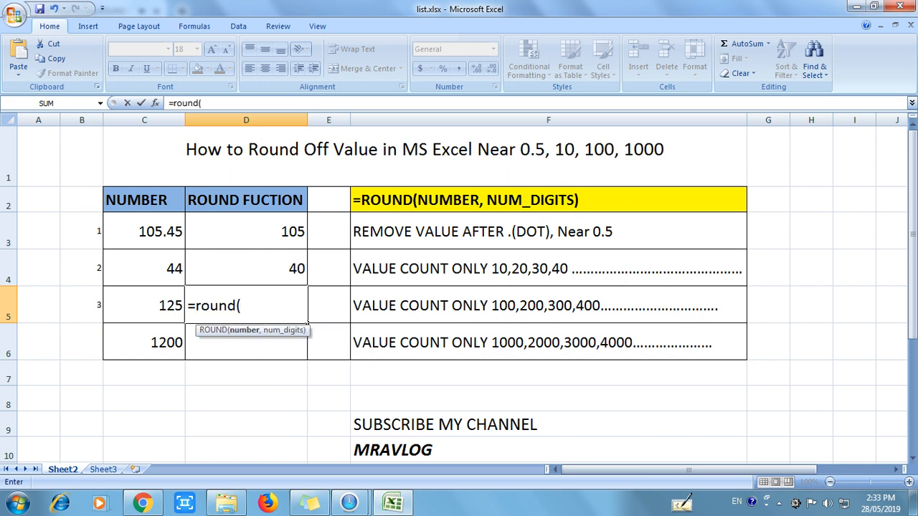
{"action": "key", "text": "Left"}
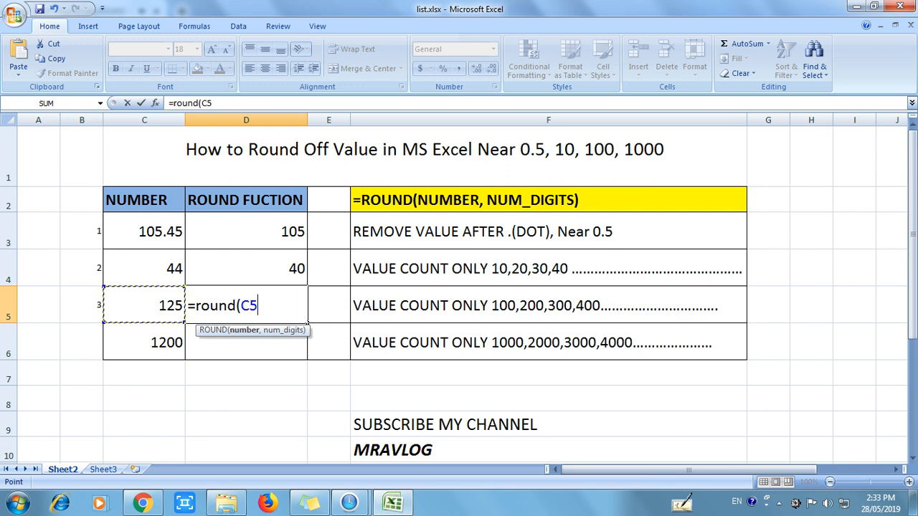
{"action": "type", "text": ","}
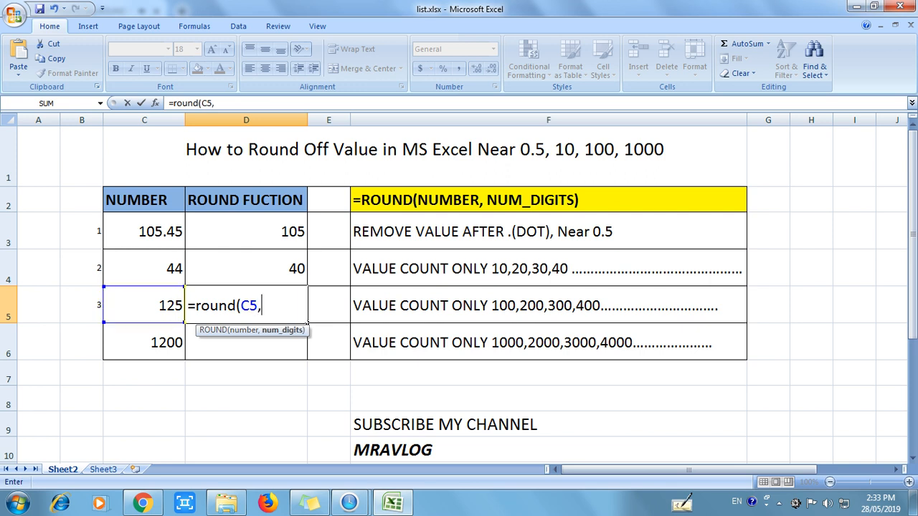
{"action": "type", "text": "-2)"}
{"action": "left_click", "coordinate": [81, 342]}
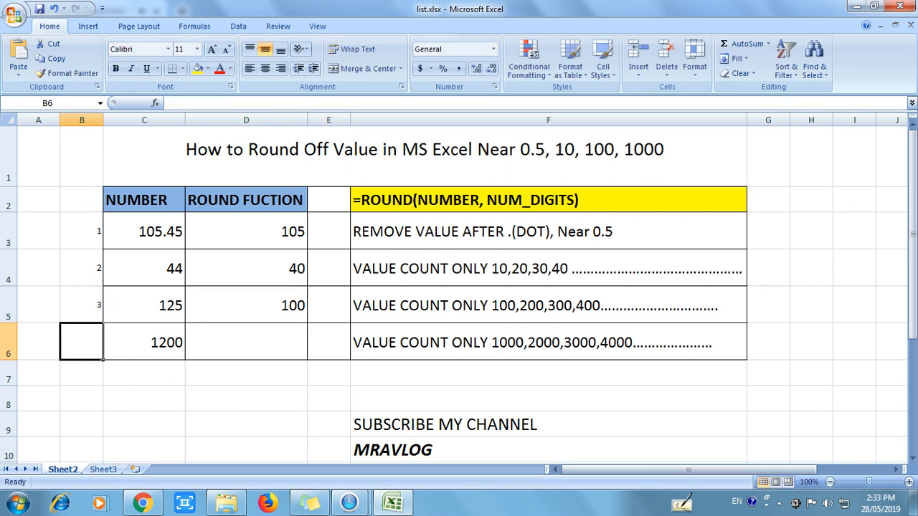
Test the nearest-hundred rounding by entering 175, 225, 299 and 249 one after another in C5, and check the formula in D5.
{"action": "left_click", "coordinate": [144, 306]}
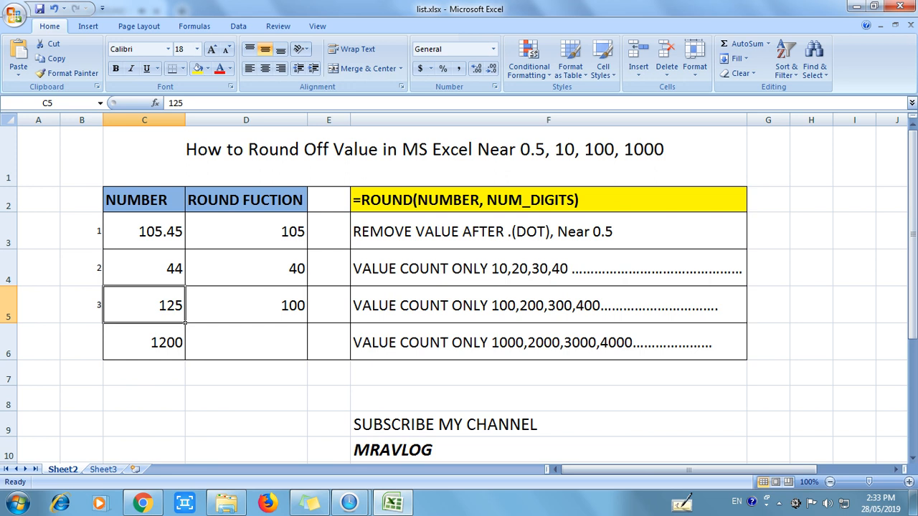
{"action": "type", "text": "175"}
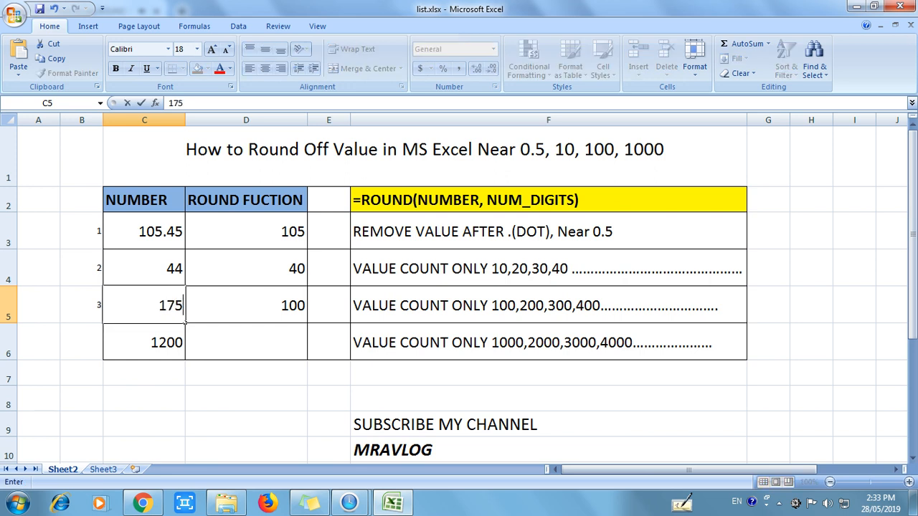
{"action": "key", "text": "Return"}
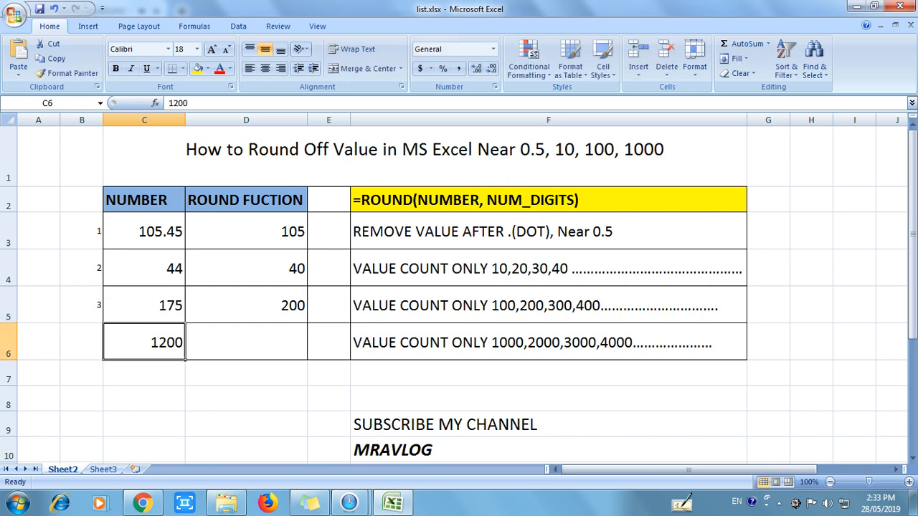
{"action": "left_click", "coordinate": [144, 305]}
{"action": "type", "text": "225"}
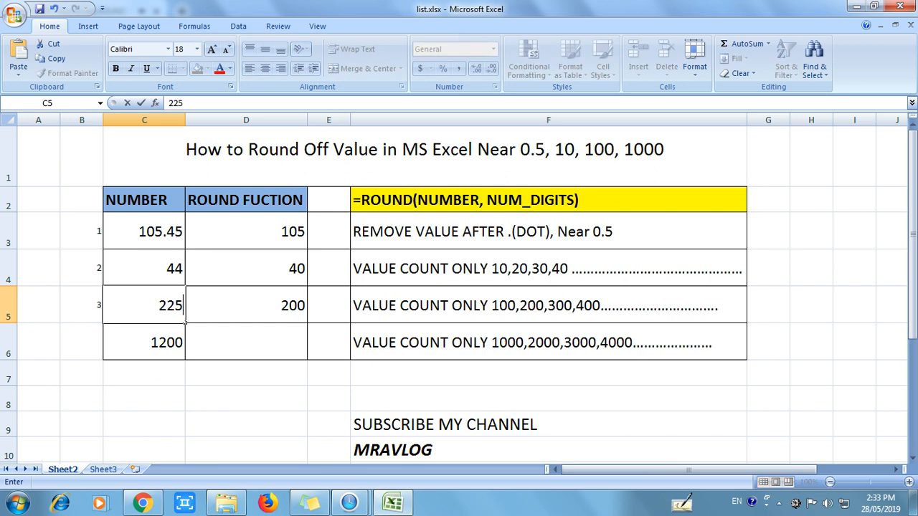
{"action": "key", "text": "Return"}
{"action": "left_click", "coordinate": [144, 305]}
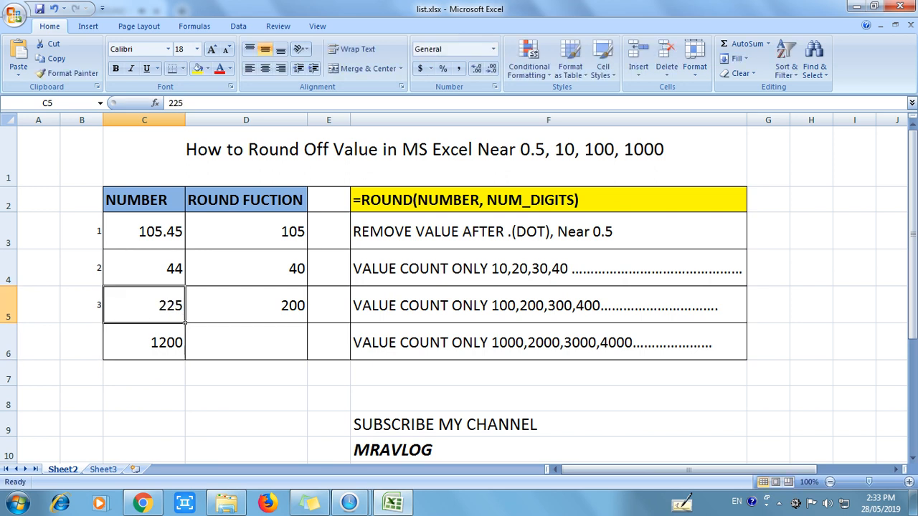
{"action": "type", "text": "299"}
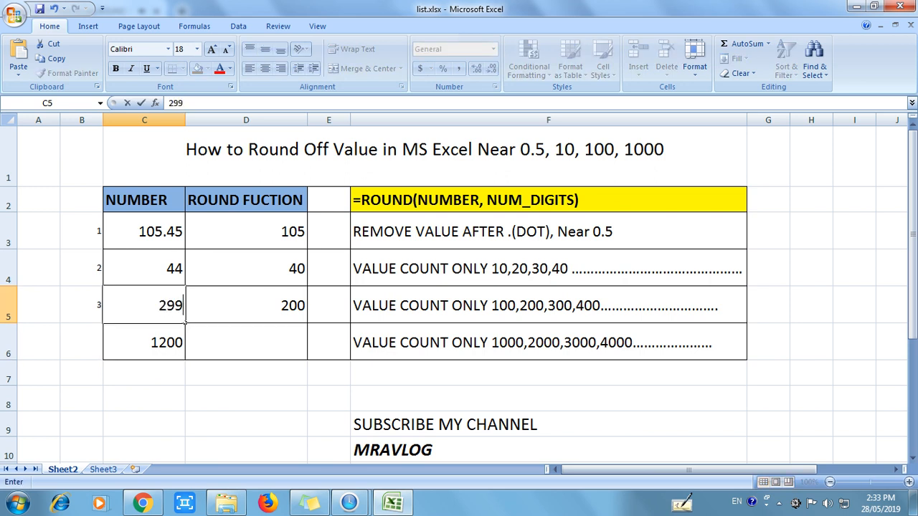
{"action": "key", "text": "Return"}
{"action": "left_click", "coordinate": [184, 321]}
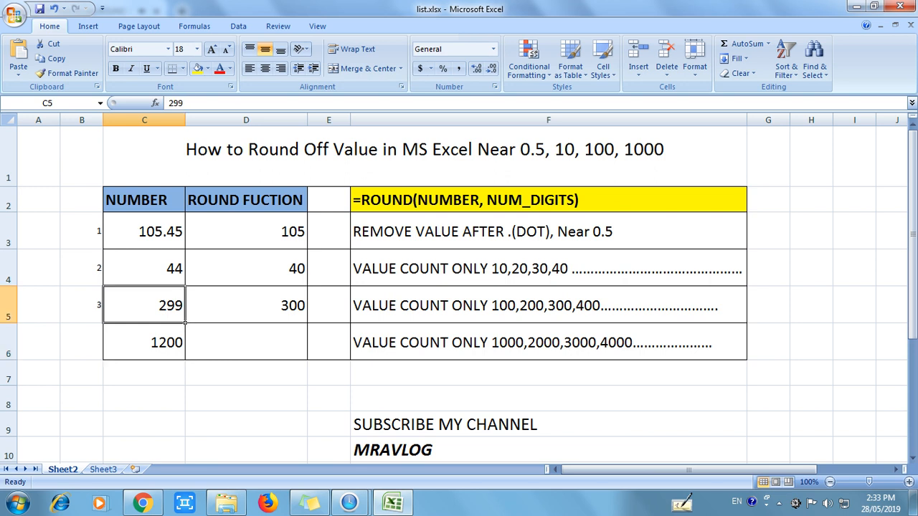
{"action": "type", "text": "249"}
{"action": "key", "text": "Return"}
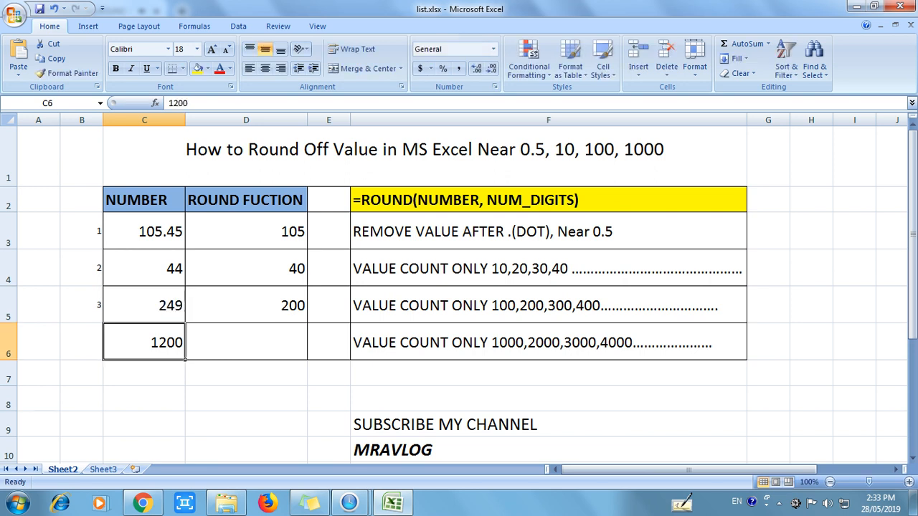
{"action": "left_click", "coordinate": [184, 321]}
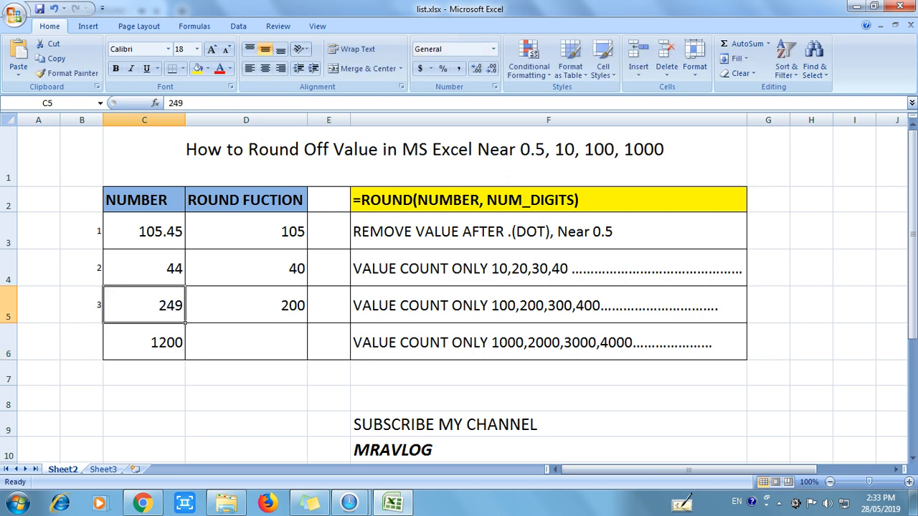
{"action": "left_click", "coordinate": [306, 322]}
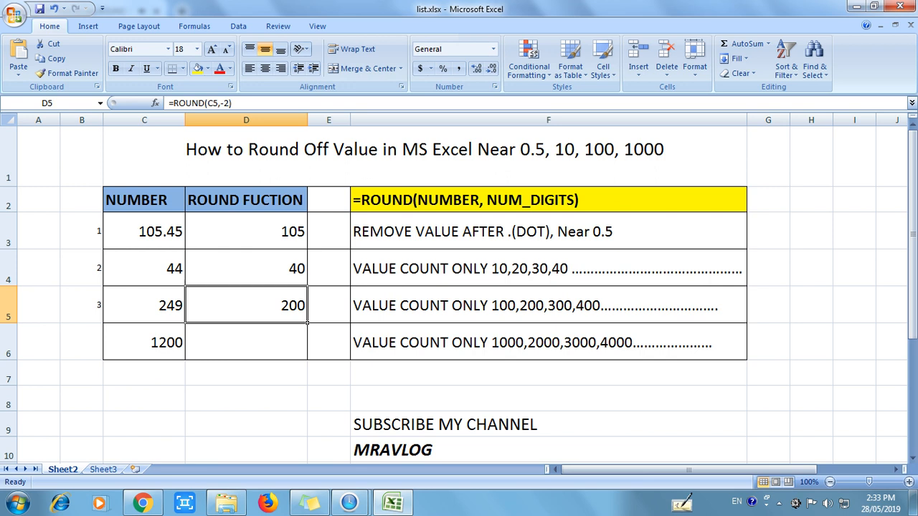
Enter =ROUND(C6,-3) in D6 to round to the nearest thousand, and check the finished formula.
{"action": "left_click", "coordinate": [246, 342]}
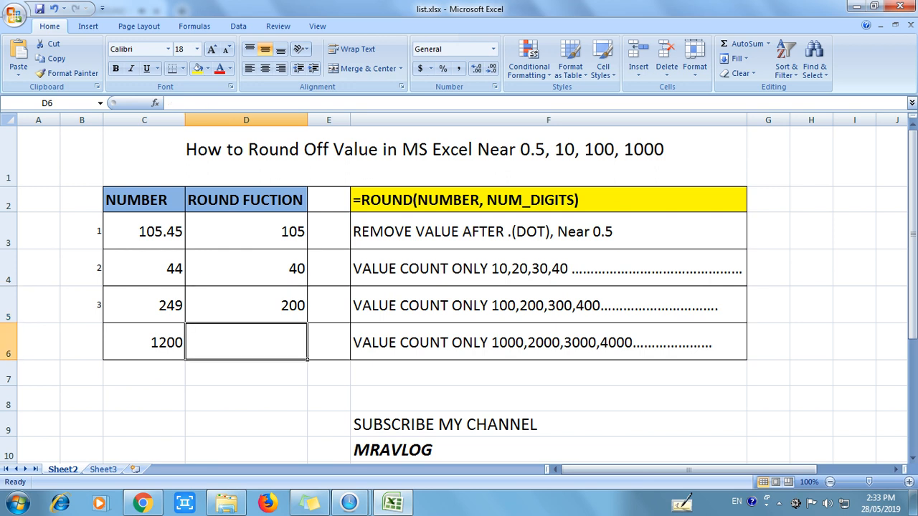
{"action": "type", "text": "="}
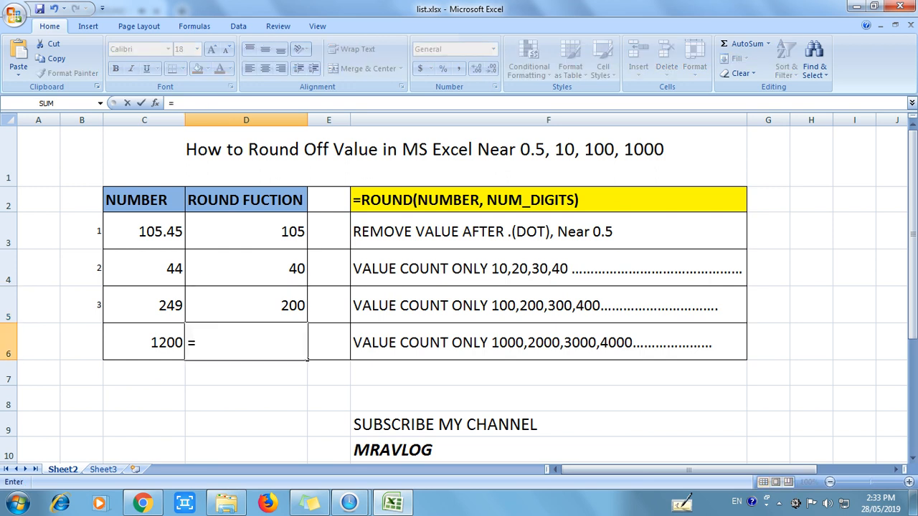
{"action": "type", "text": "round"}
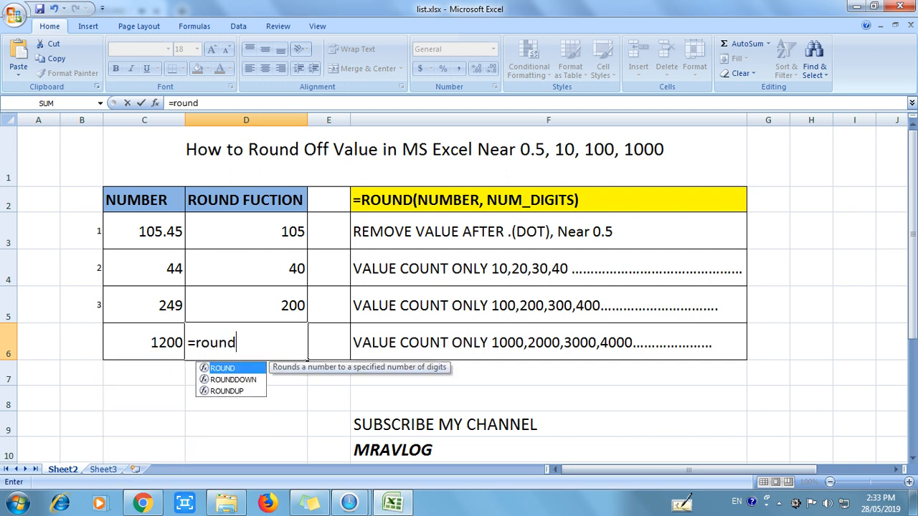
{"action": "type", "text": "("}
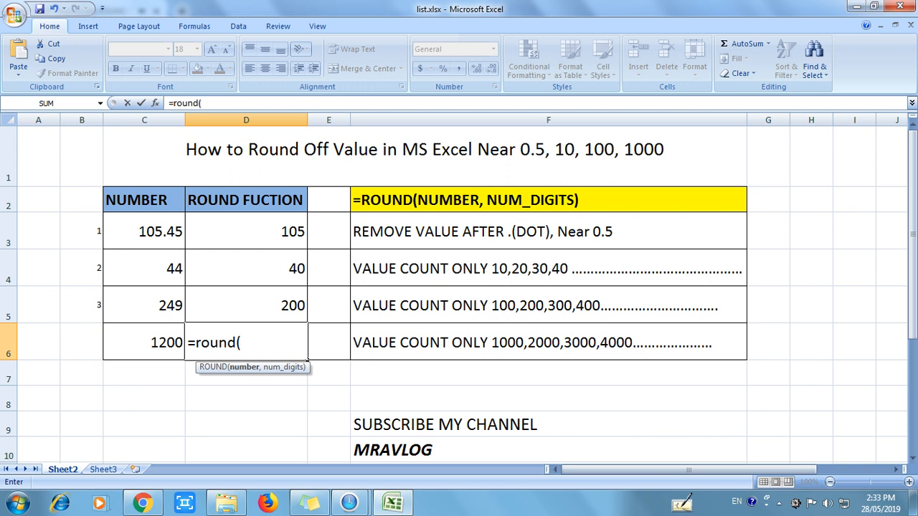
{"action": "key", "text": "Left"}
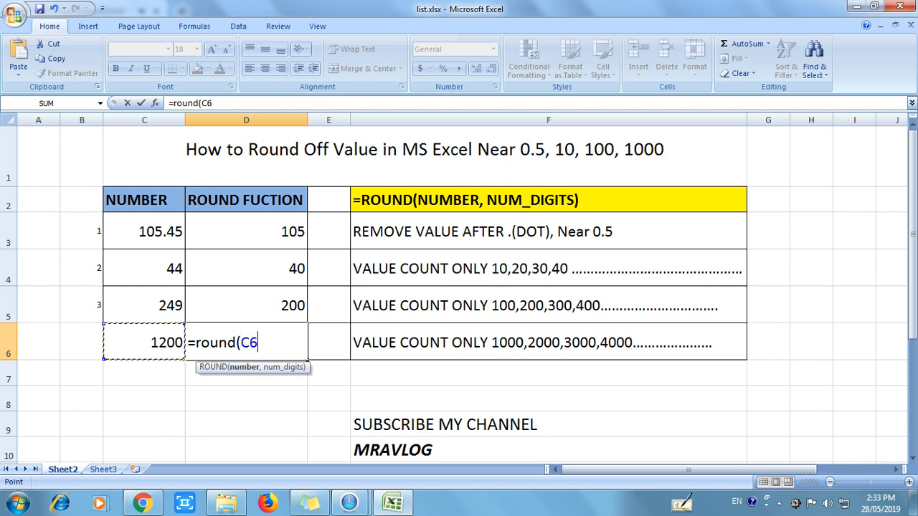
{"action": "type", "text": ","}
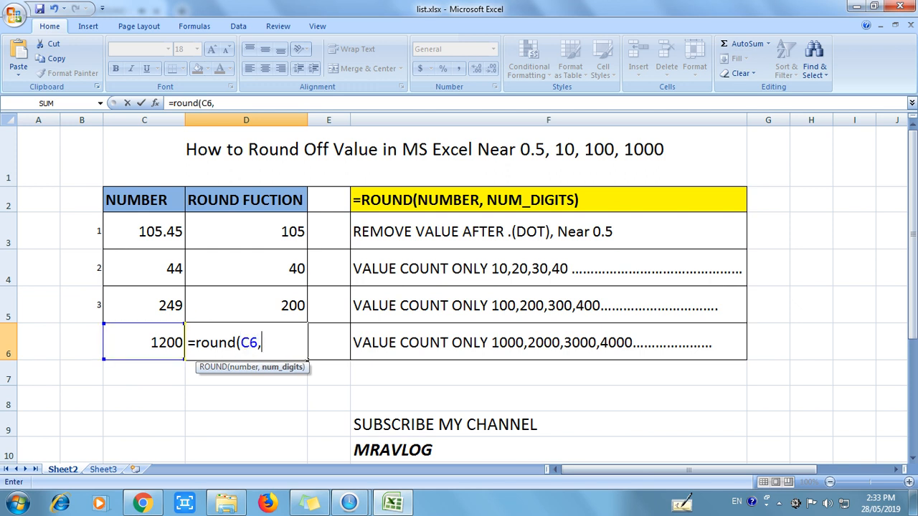
{"action": "type", "text": "-3"}
{"action": "type", "text": ")"}
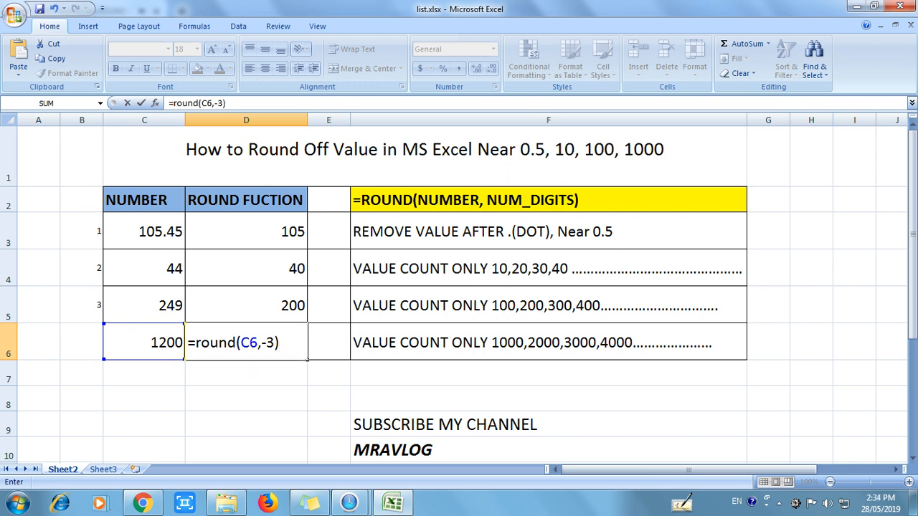
{"action": "key", "text": "Return"}
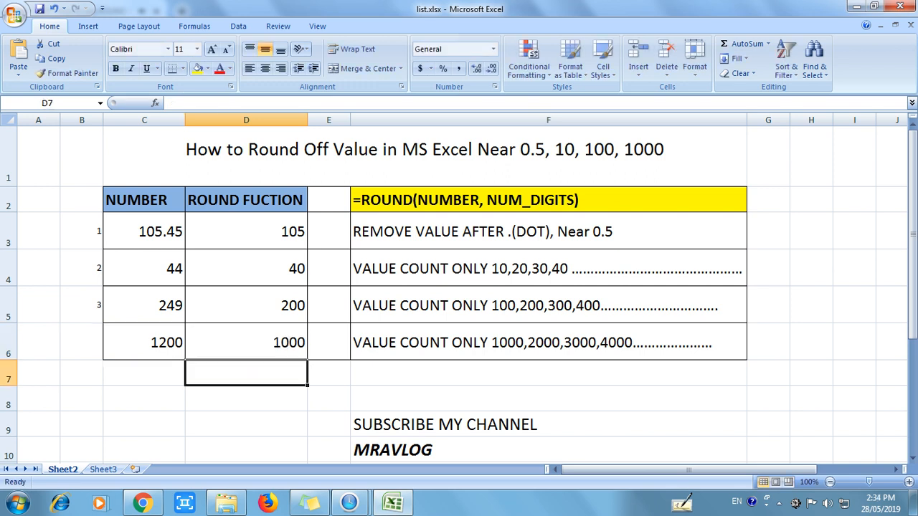
{"action": "left_click", "coordinate": [246, 342]}
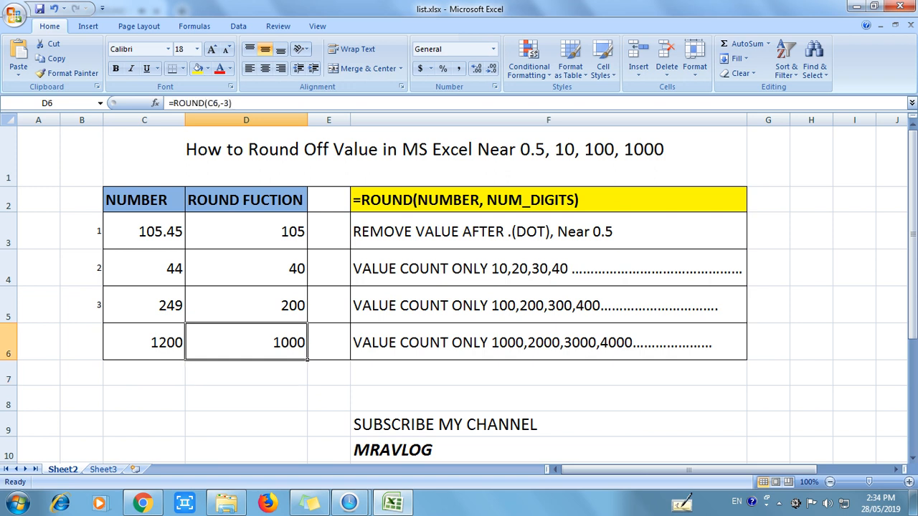
Test the nearest-thousand rounding by entering 1499 and 1500 one after the other as the number in C6.
{"action": "left_click", "coordinate": [144, 342]}
{"action": "type", "text": "1499"}
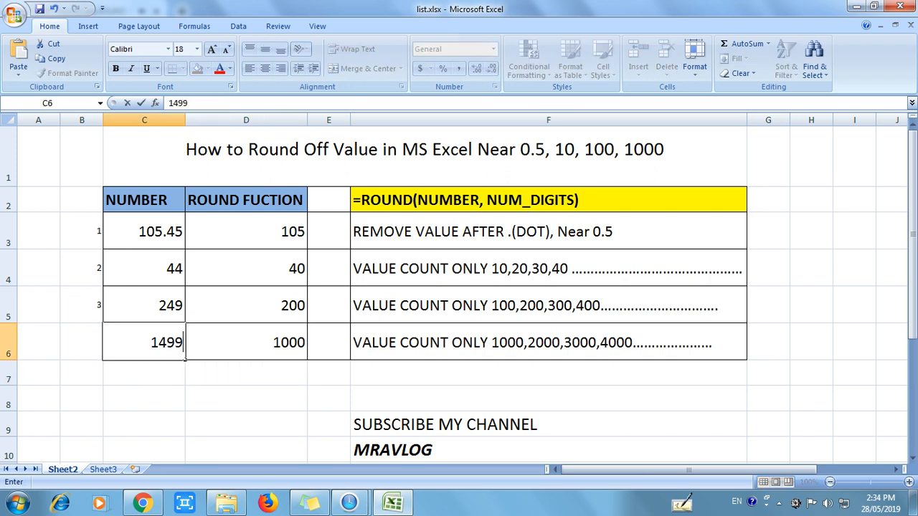
{"action": "key", "text": "Return"}
{"action": "left_click", "coordinate": [145, 342]}
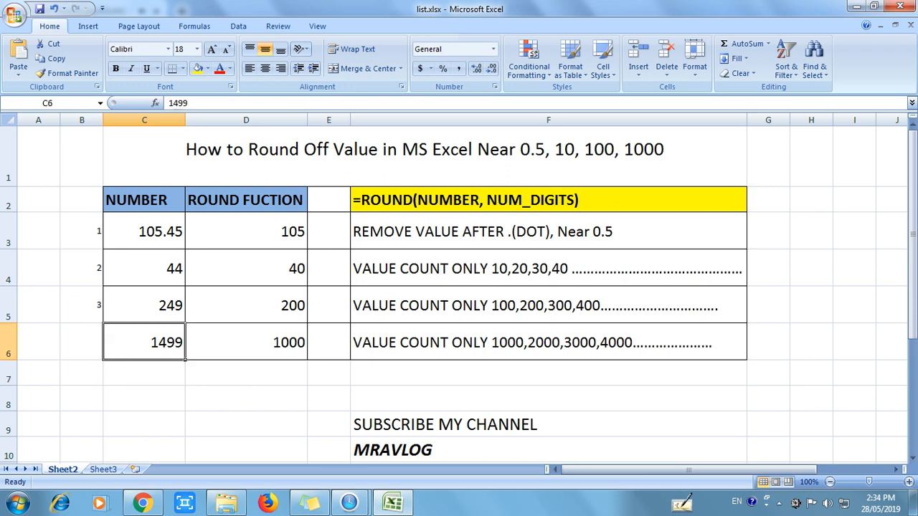
{"action": "type", "text": "1500"}
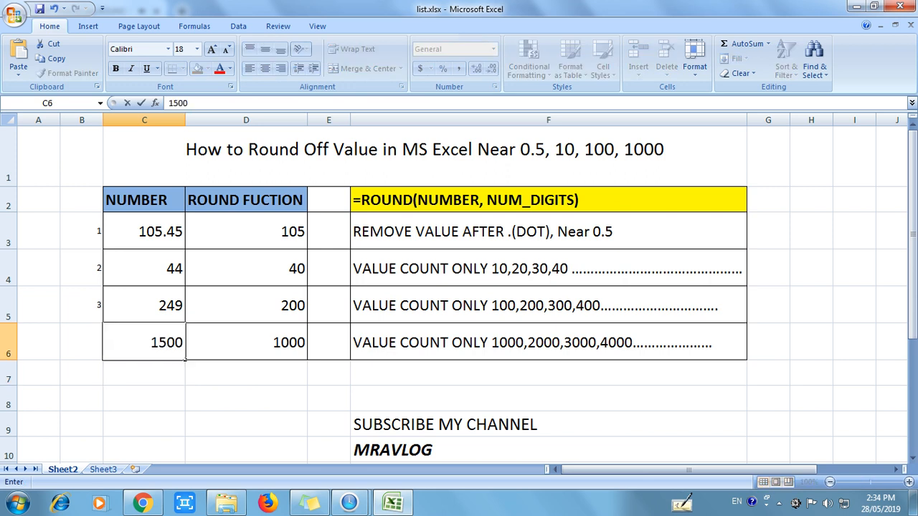
{"action": "key", "text": "Return"}
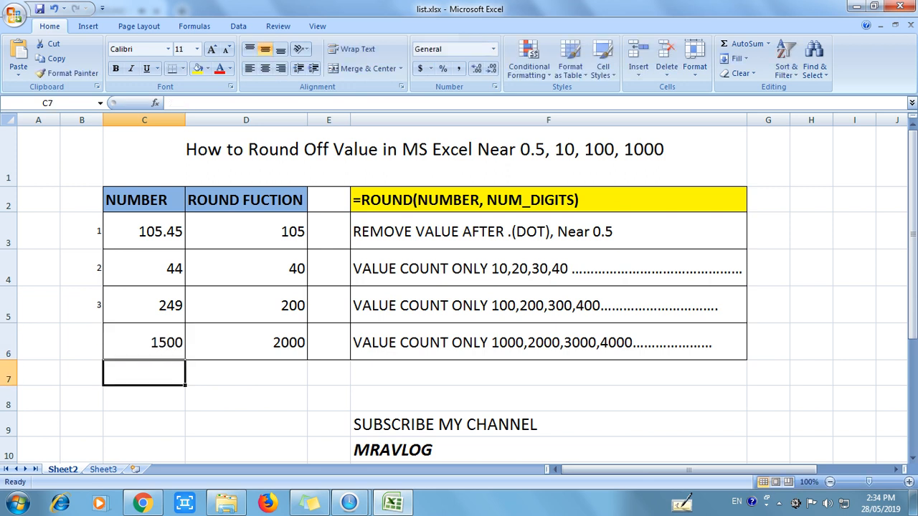
{"action": "left_click", "coordinate": [144, 342]}
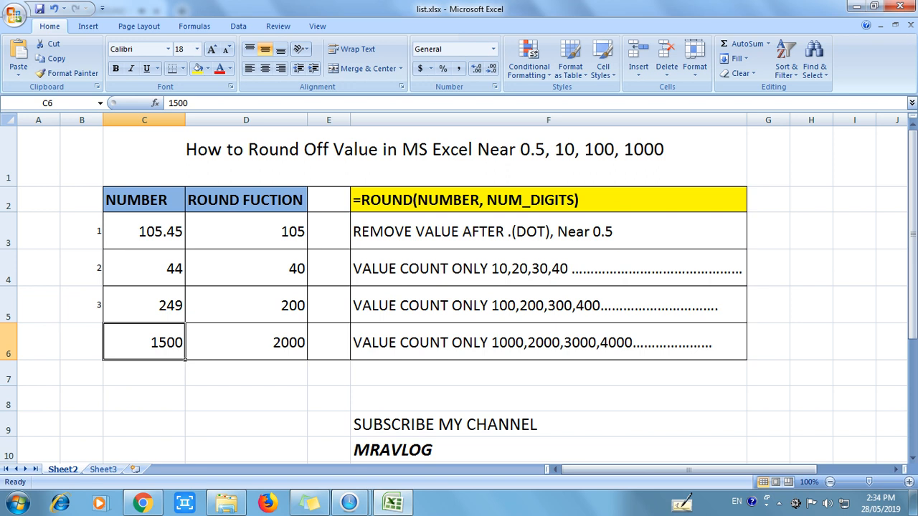
Test the nearest-thousand rounding further by entering 2551, 2549 and 2449 one after another as the number in C6.
{"action": "type", "text": "25"}
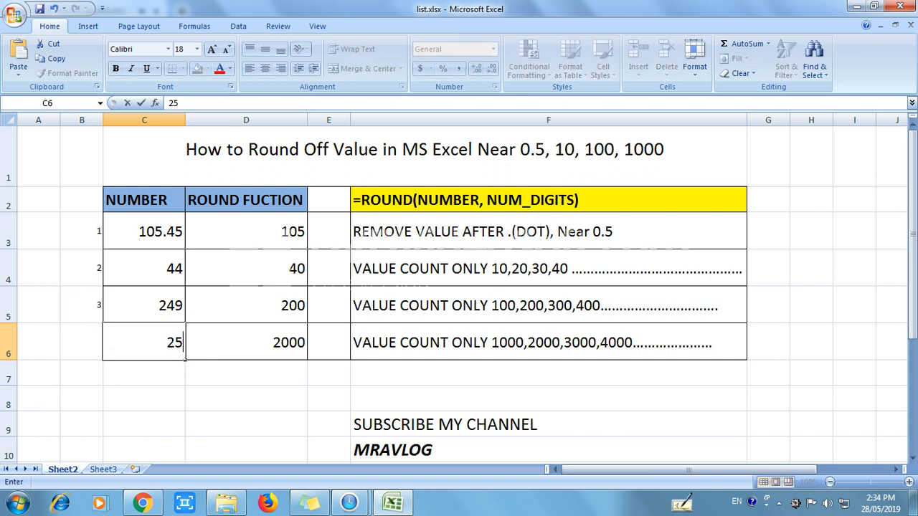
{"action": "type", "text": "51"}
{"action": "key", "text": "Return"}
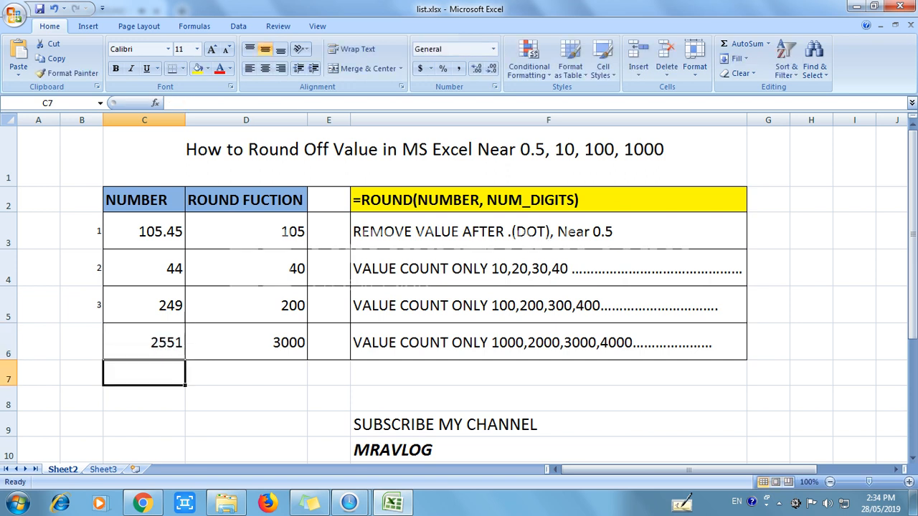
{"action": "left_click", "coordinate": [144, 342]}
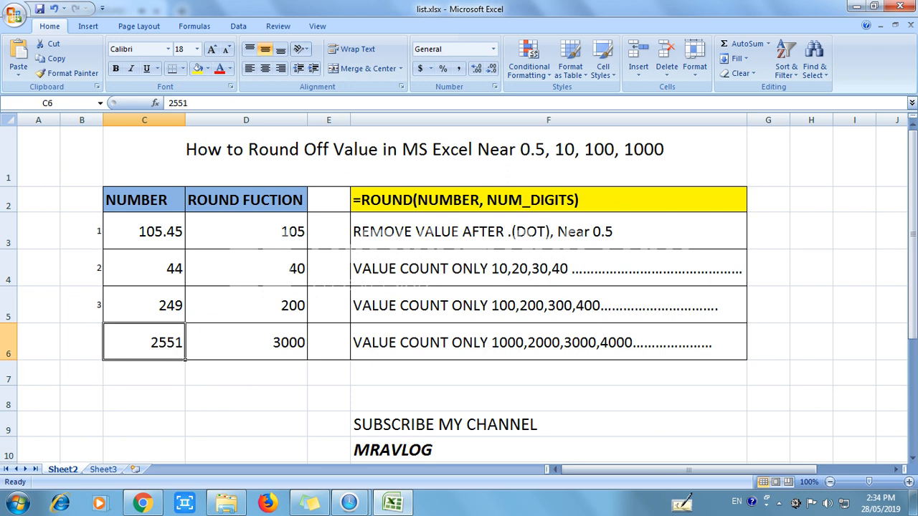
{"action": "type", "text": "2549"}
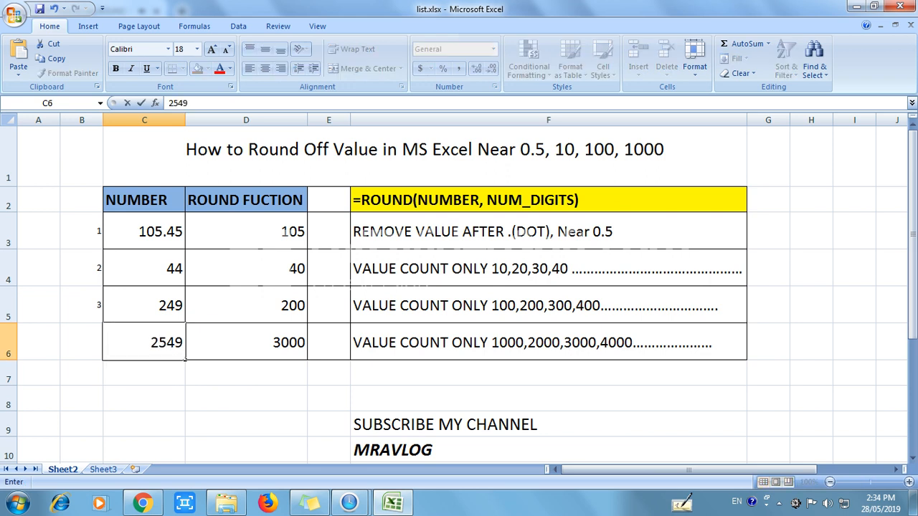
{"action": "key", "text": "Return"}
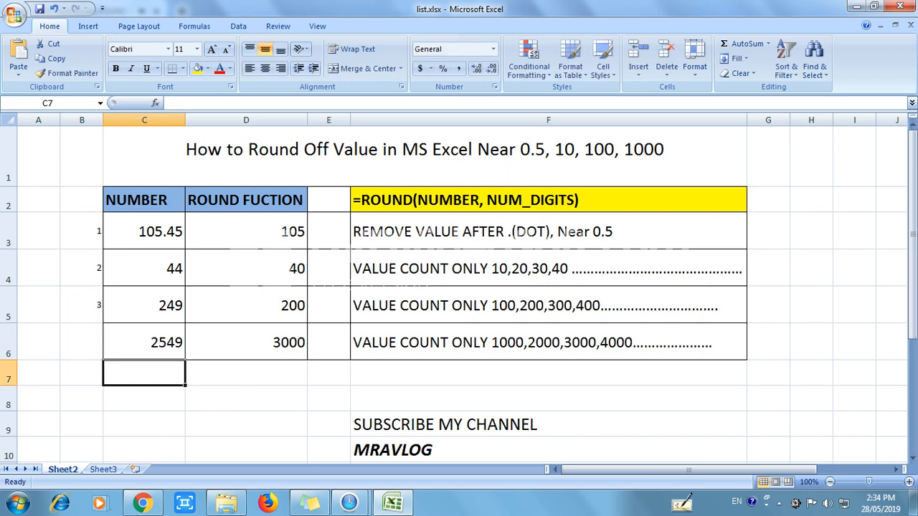
{"action": "left_click", "coordinate": [144, 342]}
{"action": "type", "text": "2449"}
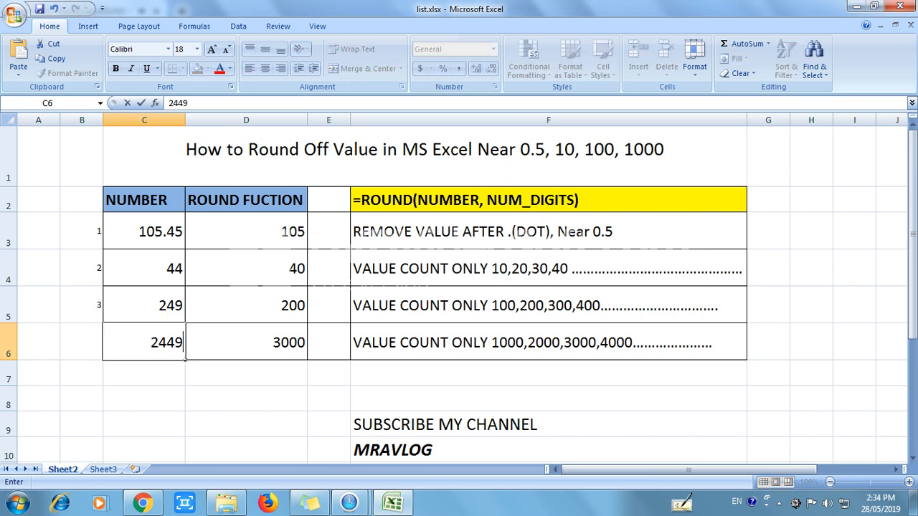
{"action": "key", "text": "Return"}
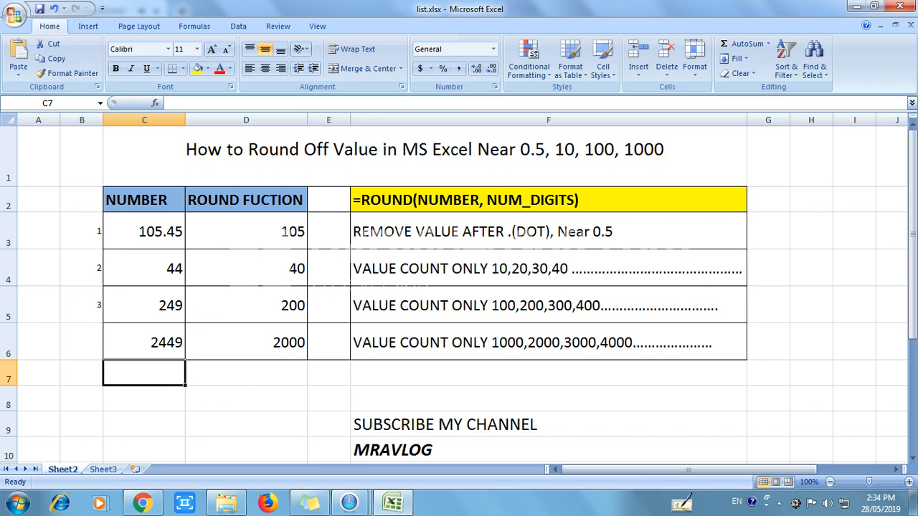
Enter the closing line THANKS FOR WATCHING MY VIDEO in F8, directly above the SUBSCRIBE MY CHANNEL text.
{"action": "left_click", "coordinate": [548, 373]}
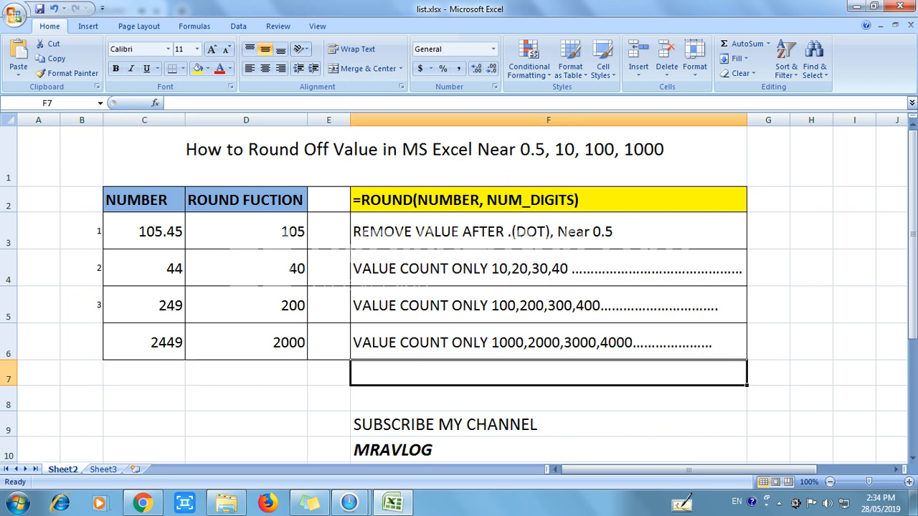
{"action": "left_click", "coordinate": [246, 424]}
{"action": "left_click", "coordinate": [549, 399]}
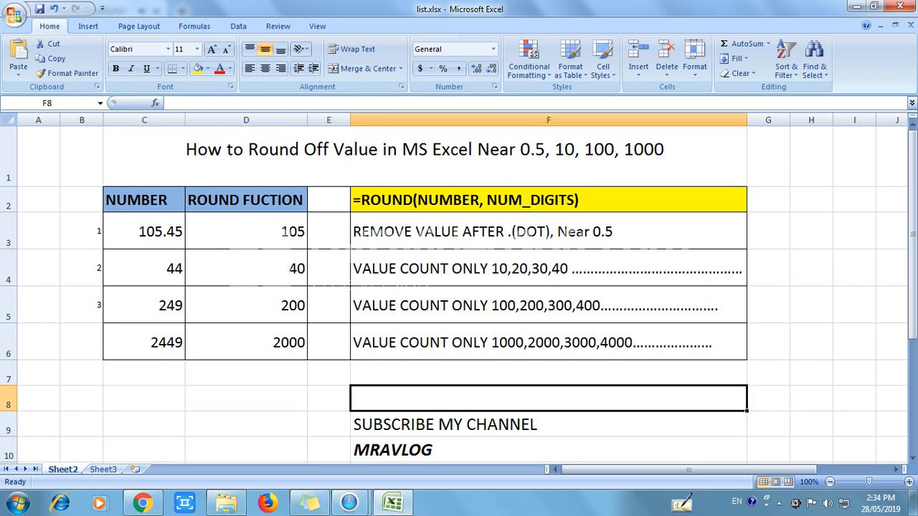
{"action": "type", "text": "T"}
{"action": "key", "text": "BackSpace"}
{"action": "type", "text": "thi"}
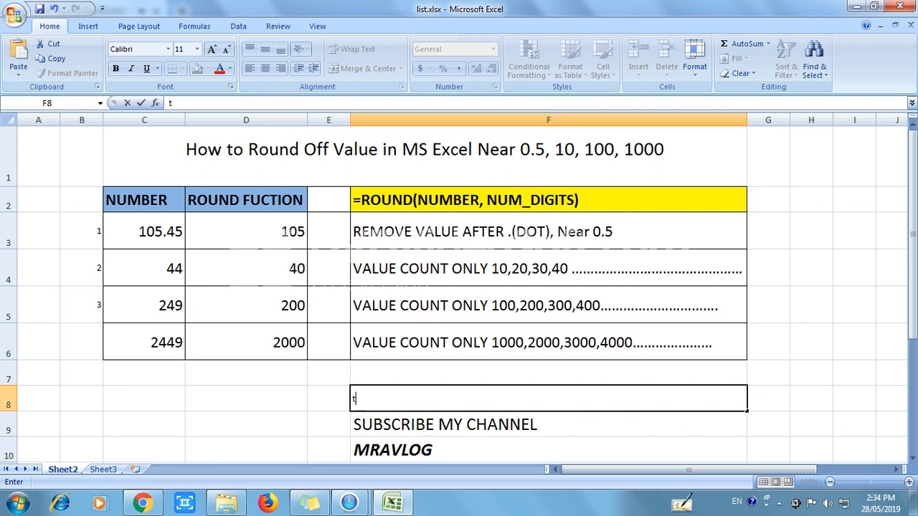
{"action": "key", "text": "BackSpace"}
{"action": "key", "text": "BackSpace"}
{"action": "key", "text": "BackSpace"}
{"action": "type", "text": "THANKS FOR WATCHING MY VIDEO"}
{"action": "key", "text": "Return"}
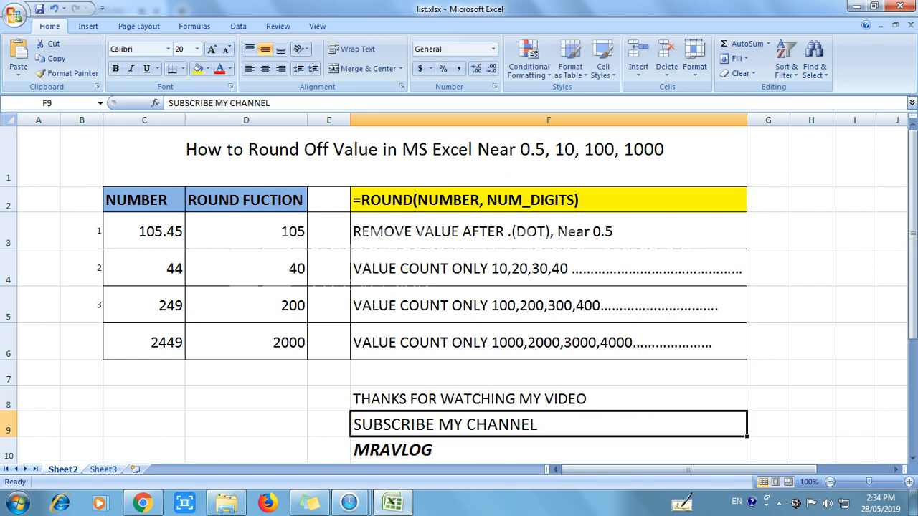
{"action": "key", "text": "Up"}
{"action": "key", "text": "Down"}
{"action": "scroll", "coordinate": [459, 294], "scroll_direction": "down", "scroll_amount": 1}
{"action": "key", "text": "Down"}
{"action": "scroll", "coordinate": [459, 294], "scroll_direction": "up", "scroll_amount": 1}
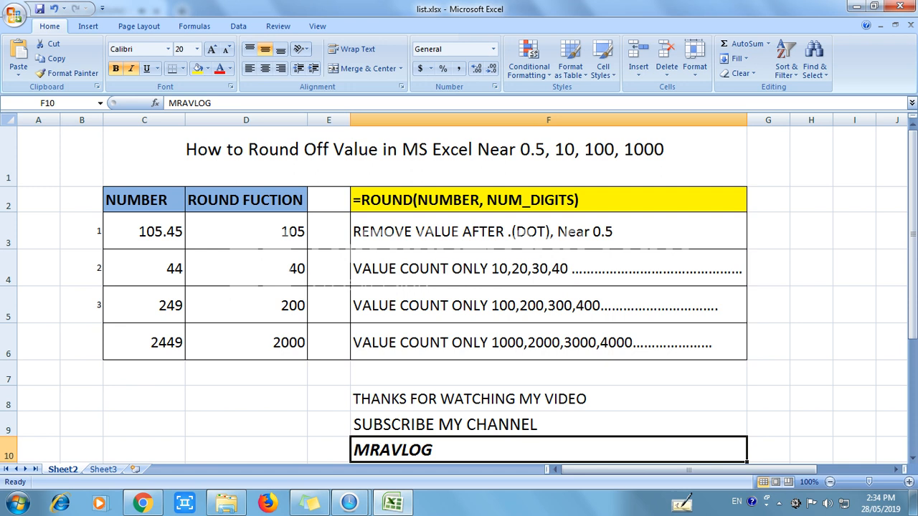